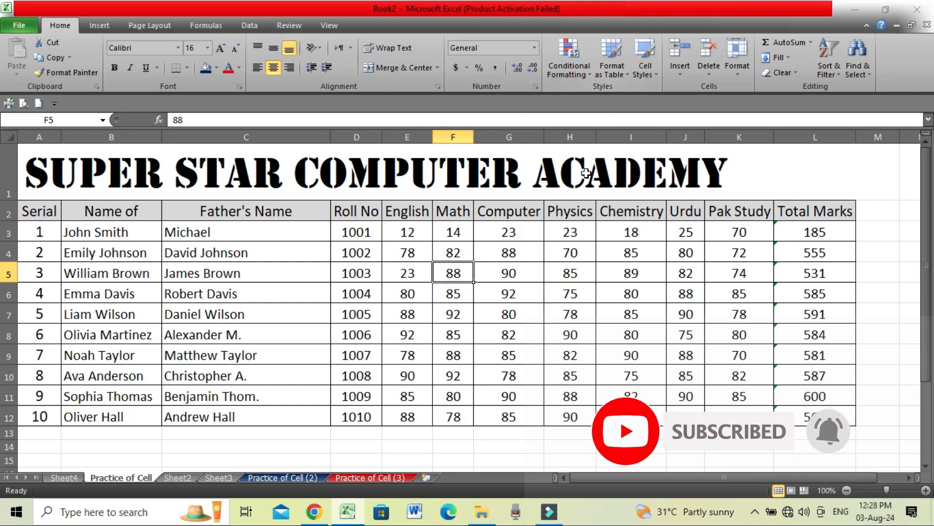
{"action": "left_click", "coordinate": [344, 272]}
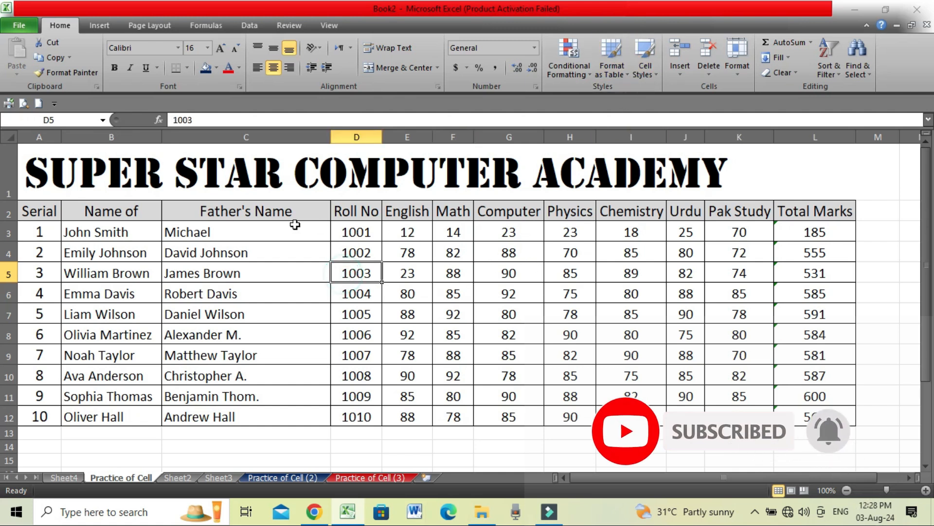
{"action": "left_click", "coordinate": [253, 226]}
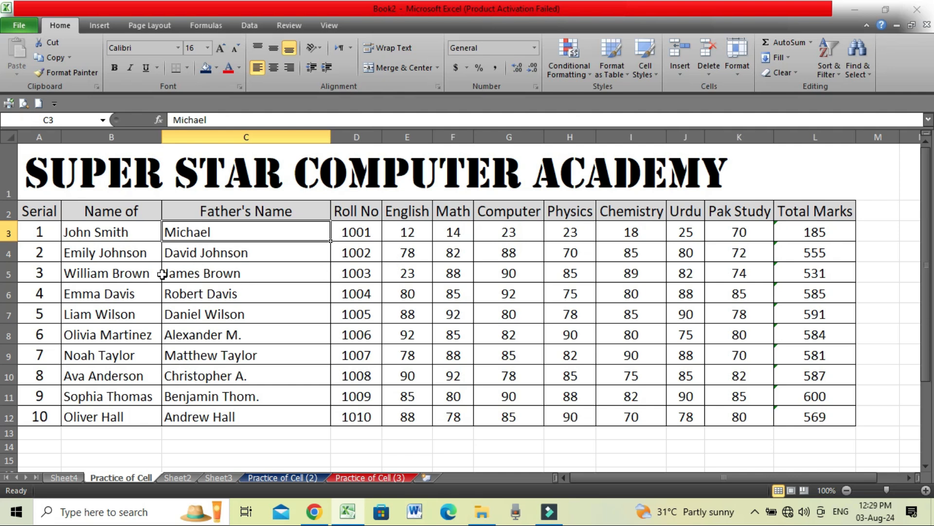
{"action": "left_click", "coordinate": [253, 279]}
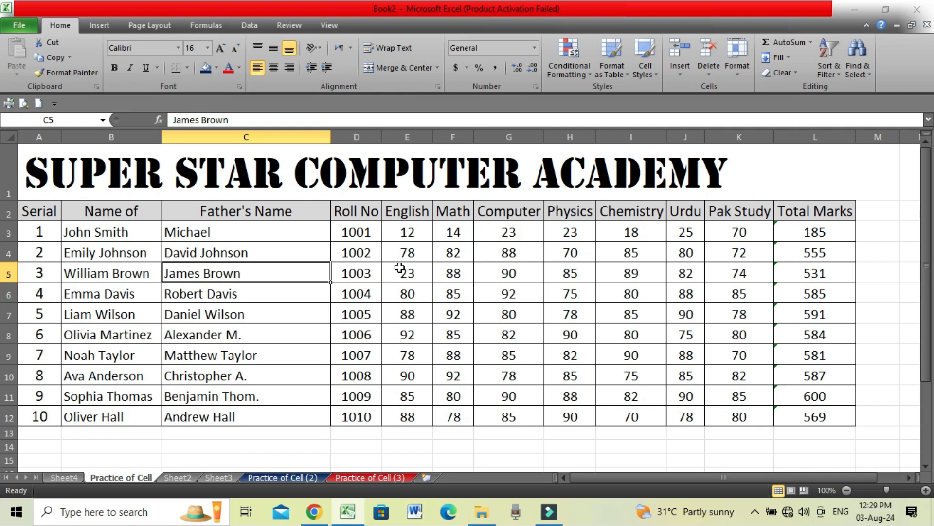
Step: Format the range A2:L12 as a table with headers, using the dark blue banded table style
{"action": "left_click_drag", "start_coordinate": [39, 211], "coordinate": [848, 362]}
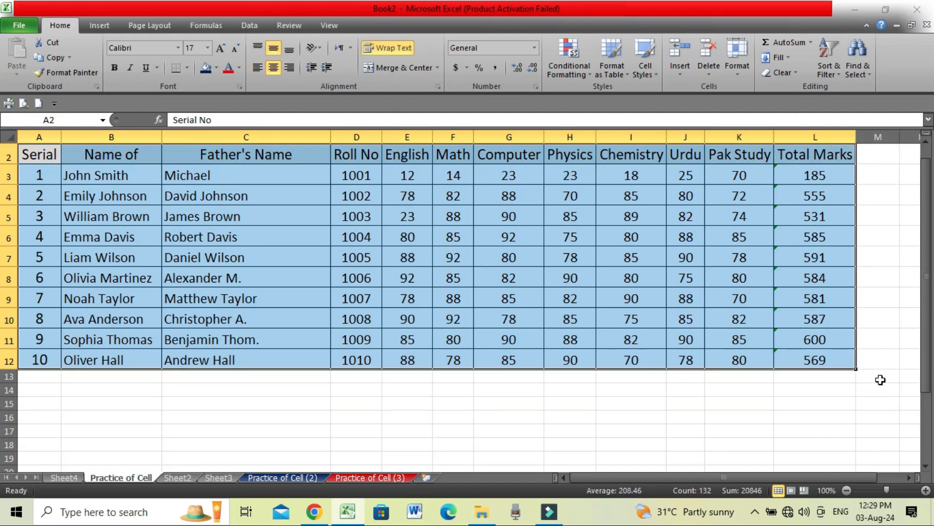
{"action": "scroll", "coordinate": [930, 161], "scroll_direction": "up", "scroll_amount": 1}
{"action": "scroll", "coordinate": [928, 160], "scroll_direction": "up", "scroll_amount": 1}
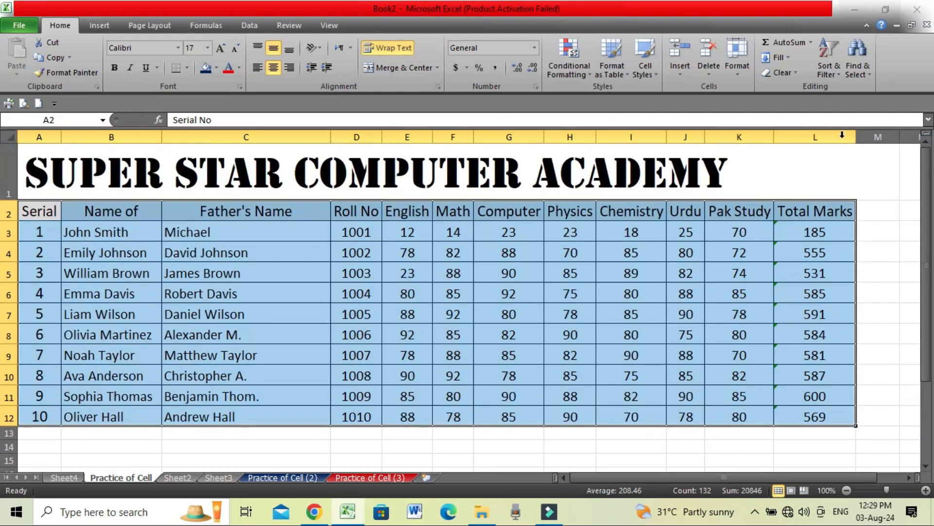
{"action": "left_click", "coordinate": [627, 74]}
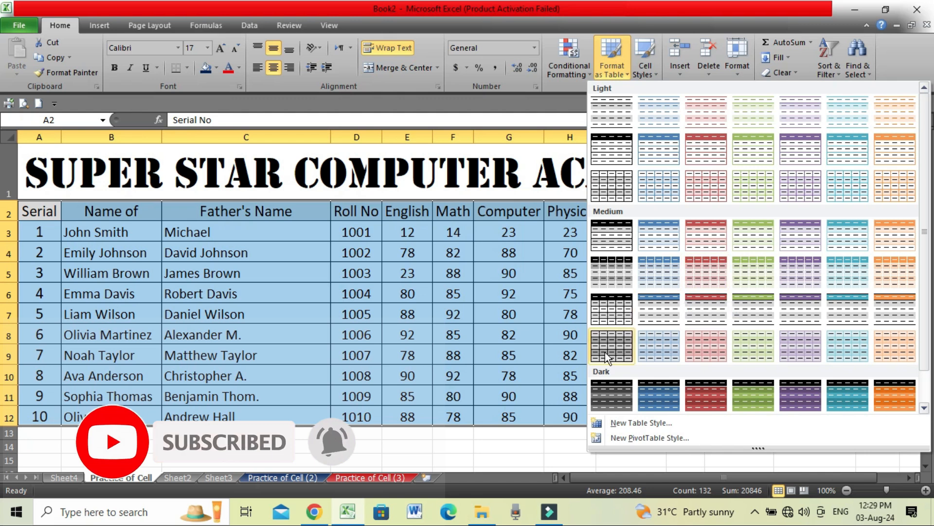
{"action": "left_click", "coordinate": [656, 390]}
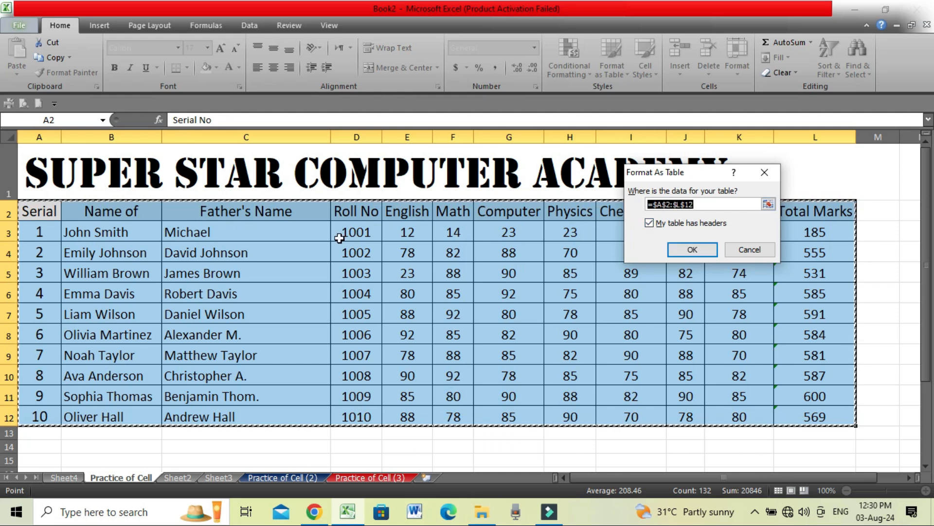
{"action": "left_click", "coordinate": [688, 251]}
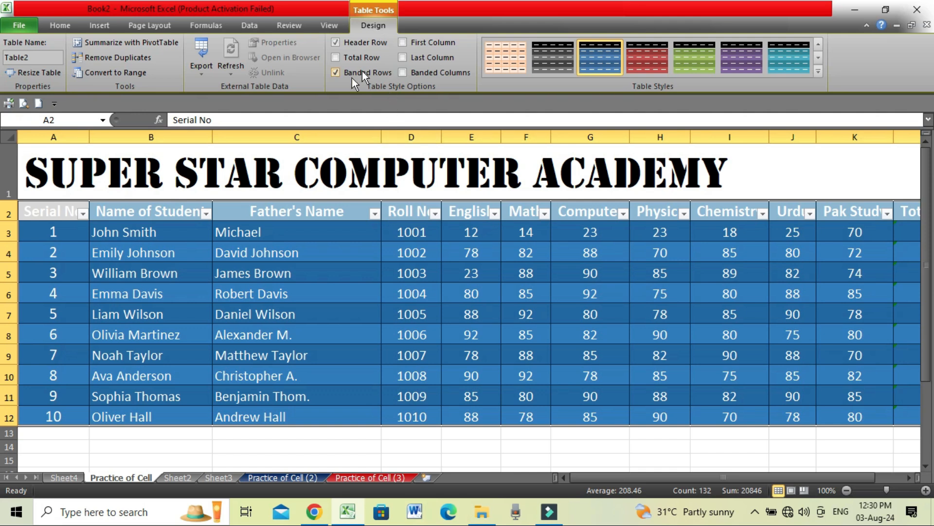
{"action": "left_click", "coordinate": [357, 273]}
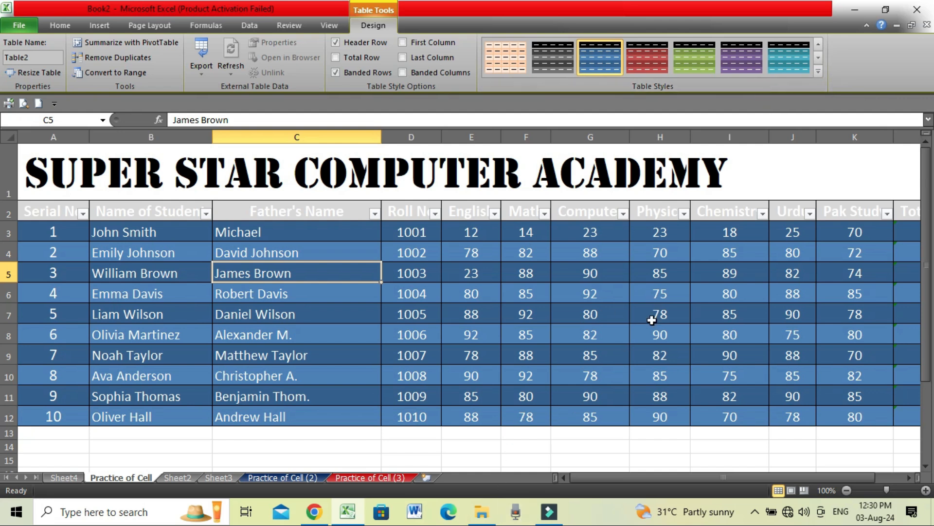
{"action": "left_click", "coordinate": [590, 447]}
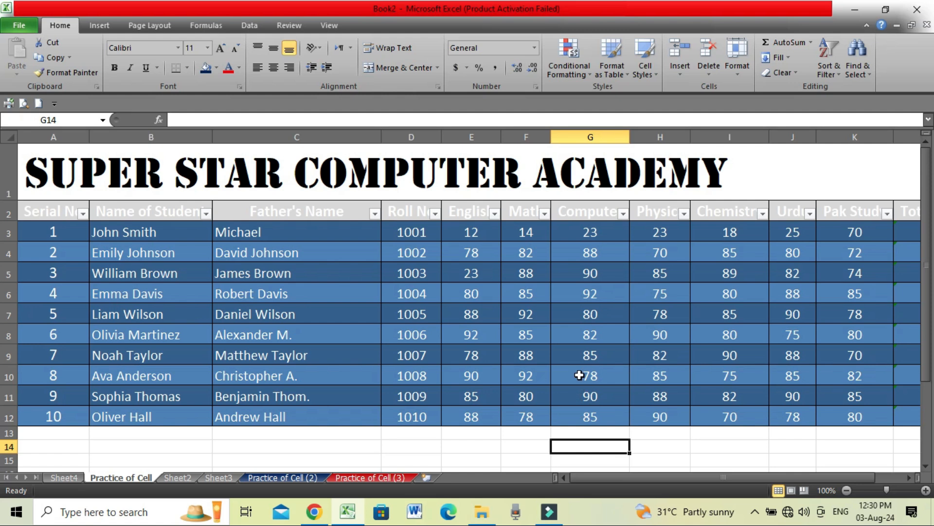
{"action": "left_click", "coordinate": [509, 451]}
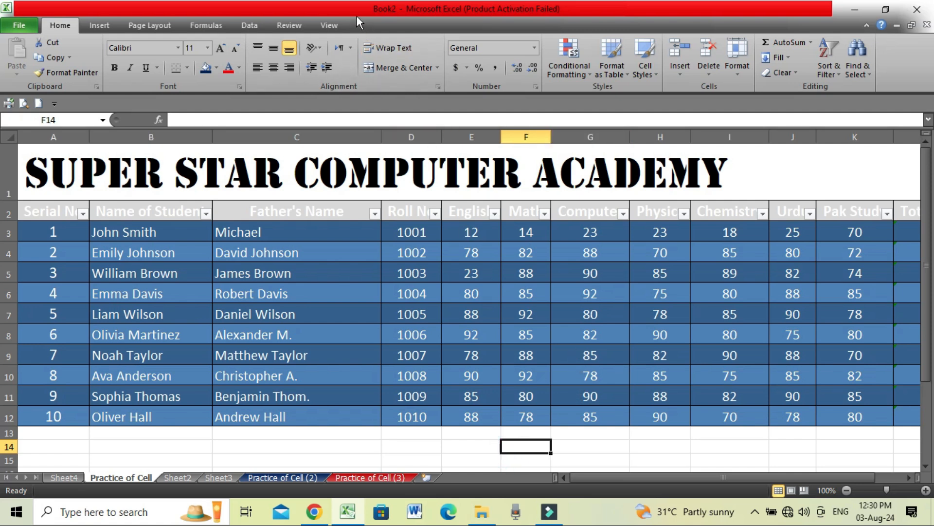
Step: Change the table to the black-and-grey medium table style and narrow the Serial No column
{"action": "left_click", "coordinate": [459, 302]}
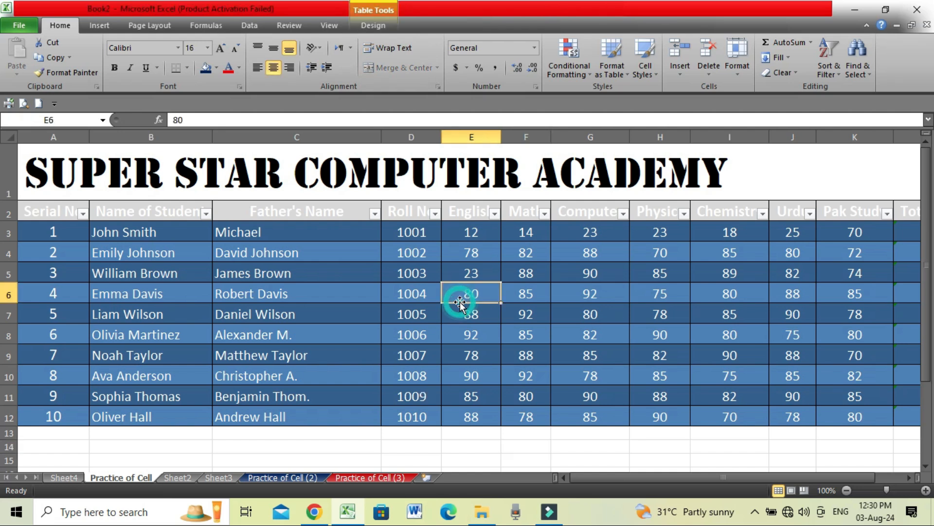
{"action": "left_click", "coordinate": [384, 27]}
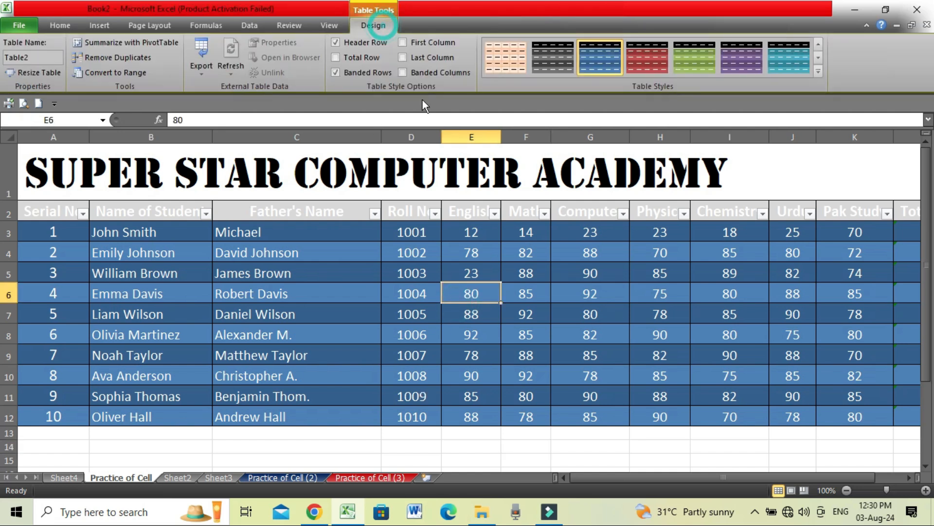
{"action": "left_click", "coordinate": [819, 73]}
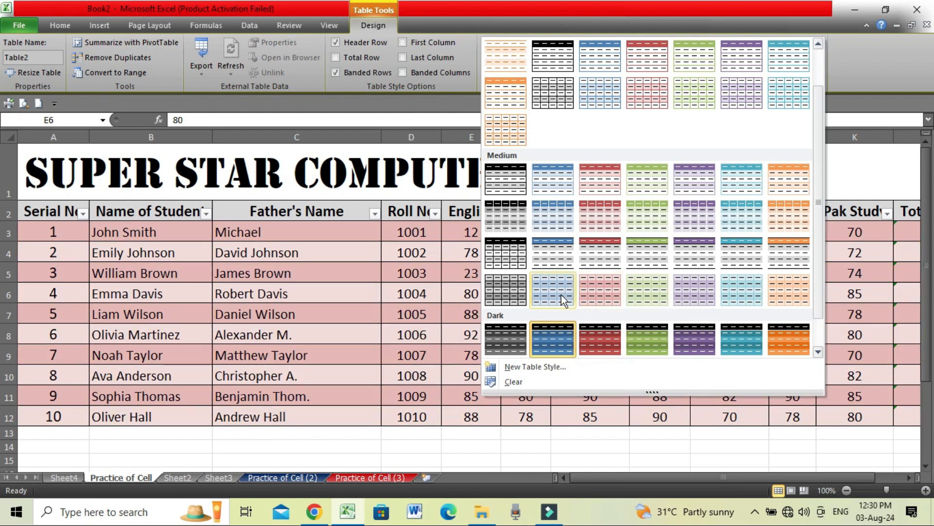
{"action": "left_click", "coordinate": [521, 288]}
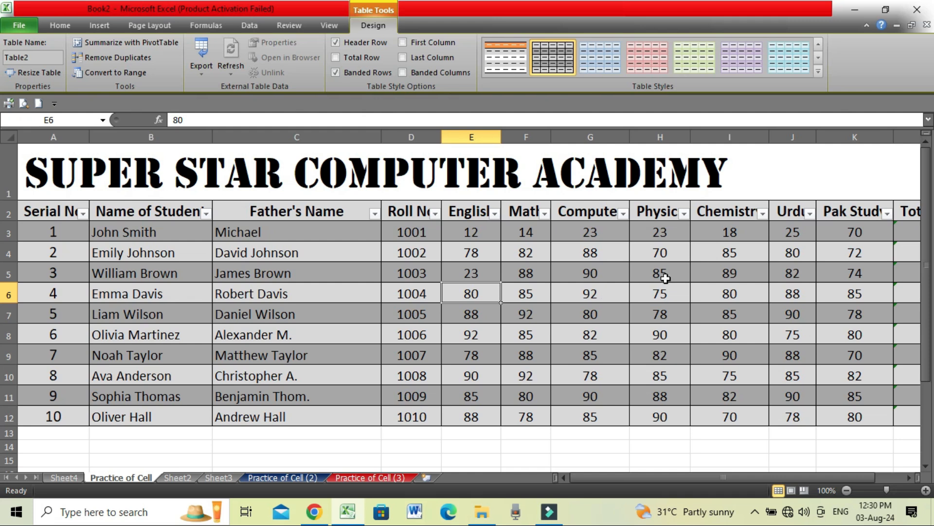
{"action": "left_click_drag", "start_coordinate": [89, 137], "coordinate": [61, 142]}
{"action": "left_click", "coordinate": [303, 298]}
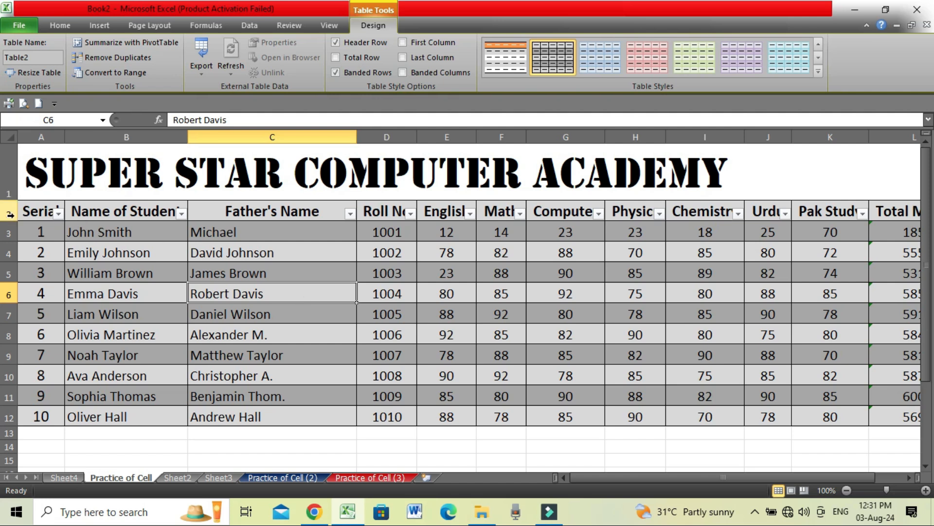
Step: Fill the table's header cells A2:L2 with standard green
{"action": "left_click_drag", "start_coordinate": [43, 215], "coordinate": [787, 210]}
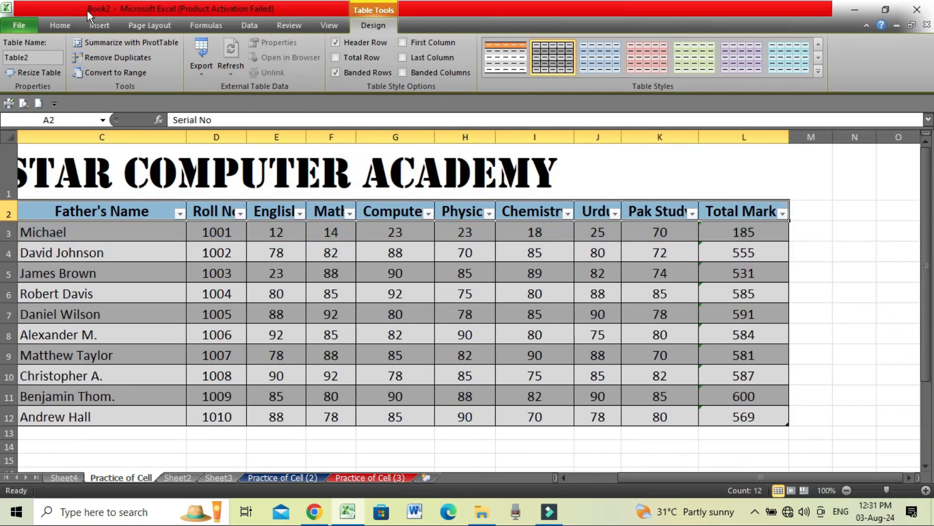
{"action": "left_click", "coordinate": [57, 27]}
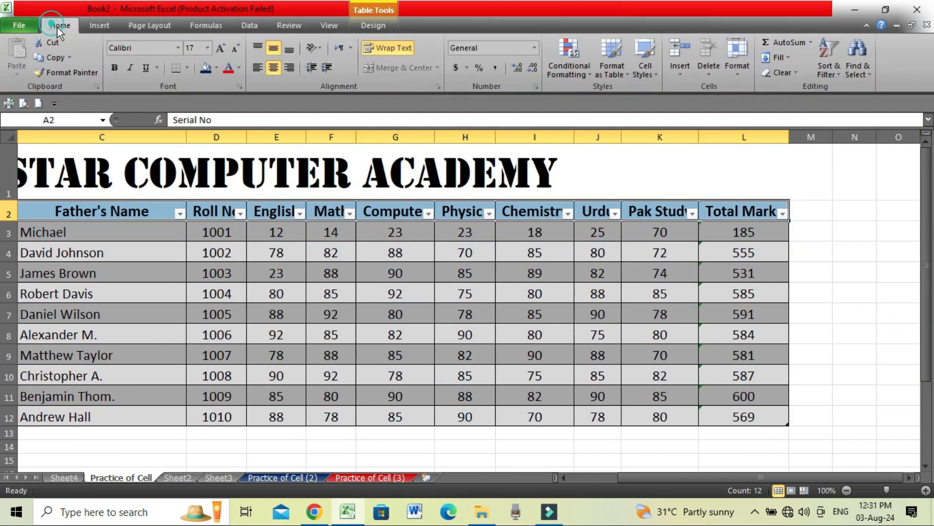
{"action": "left_click", "coordinate": [215, 67]}
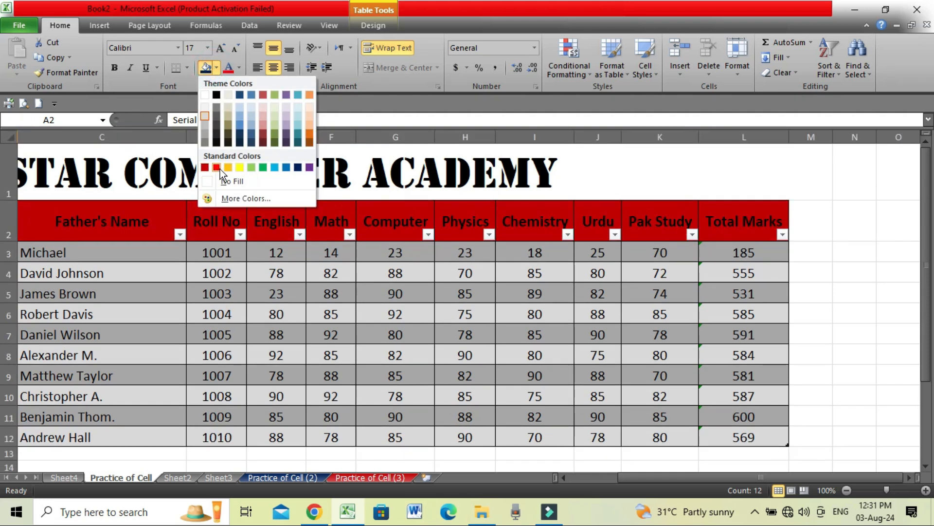
{"action": "left_click", "coordinate": [262, 167]}
{"action": "left_click", "coordinate": [315, 348]}
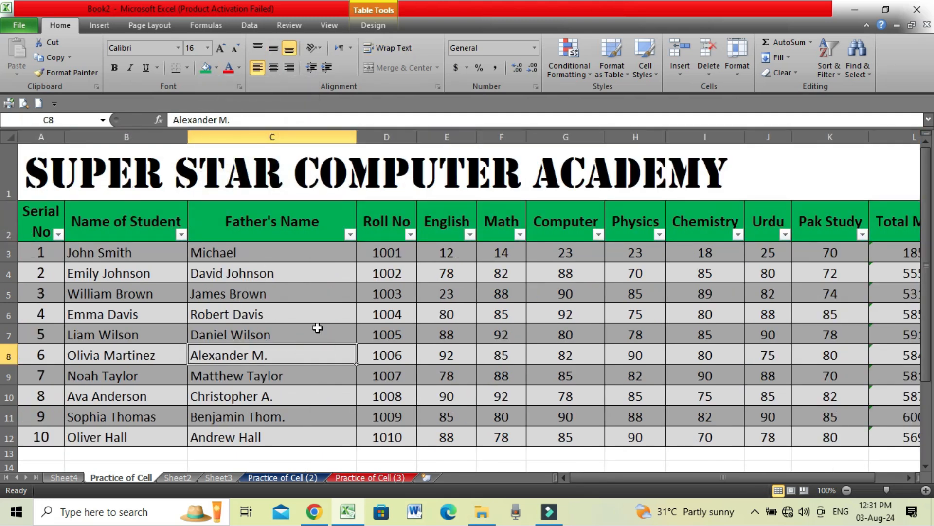
Step: Add a blank row 13 to the end of the table, starting from its last cell L12
{"action": "left_click", "coordinate": [319, 275]}
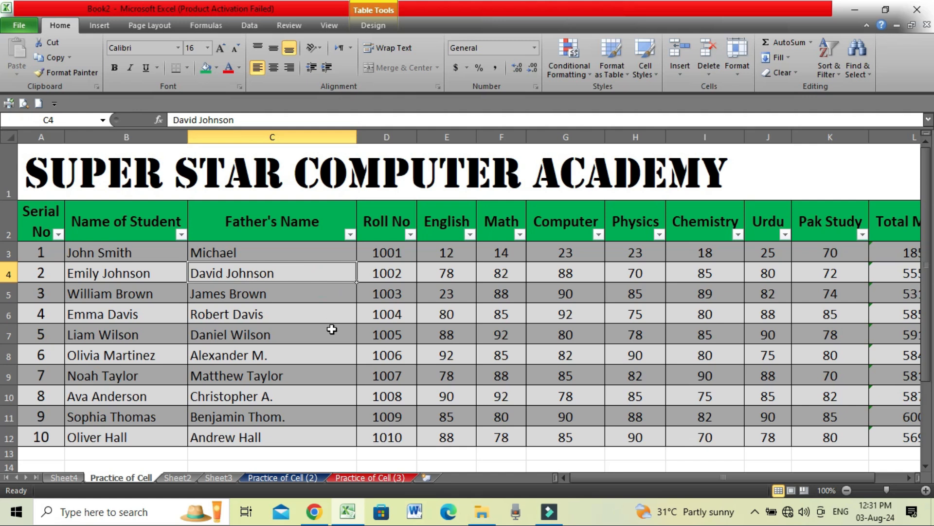
{"action": "left_click", "coordinate": [466, 439]}
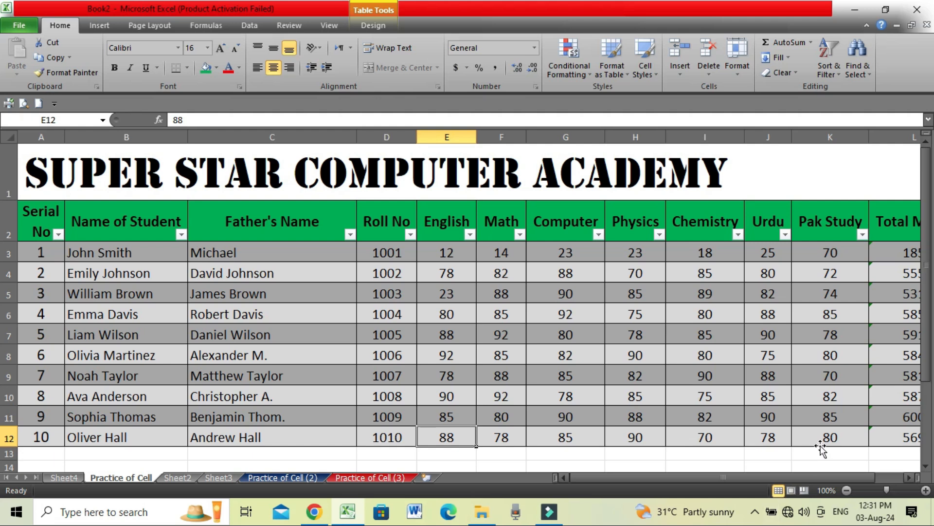
{"action": "left_click", "coordinate": [908, 450]}
{"action": "left_click", "coordinate": [883, 436]}
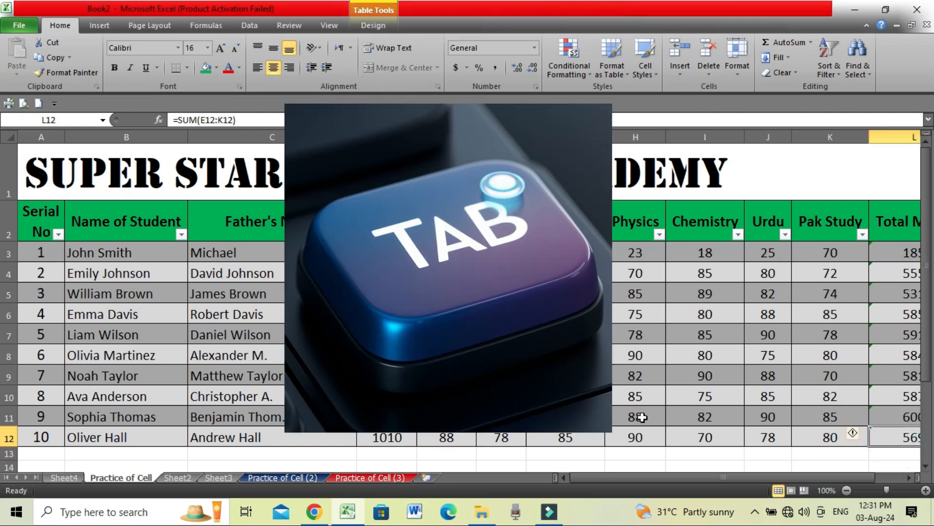
{"action": "key", "text": "Tab"}
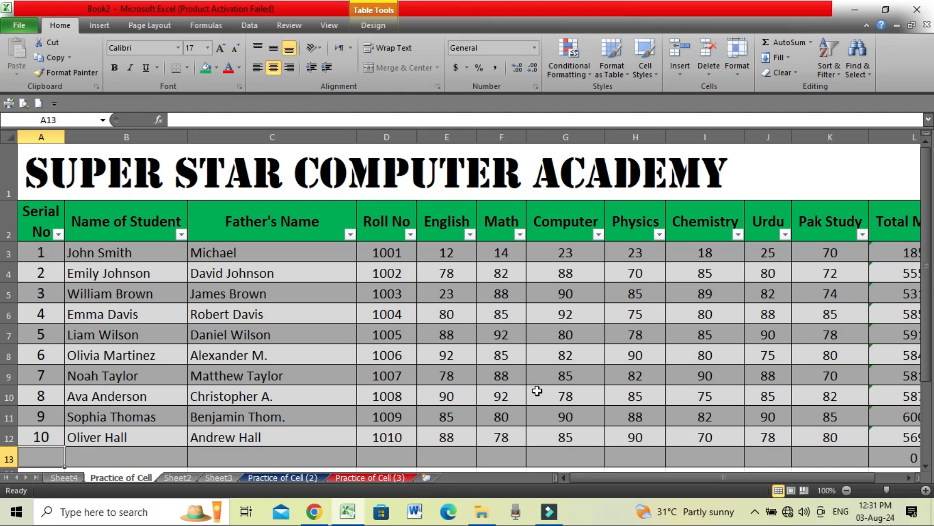
{"action": "left_click_drag", "start_coordinate": [927, 335], "coordinate": [927, 368]}
{"action": "left_click", "coordinate": [784, 342]}
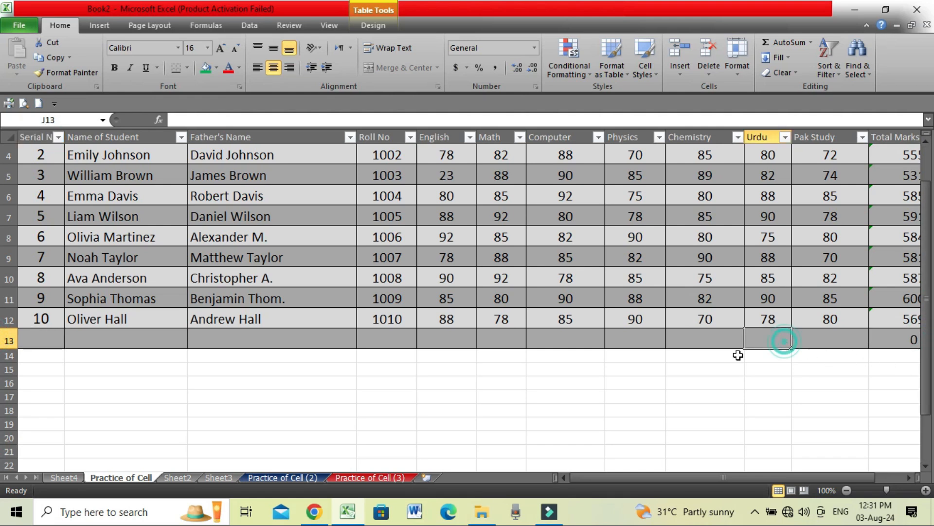
Step: Turn the table's header row off and back on
{"action": "left_click", "coordinate": [373, 25]}
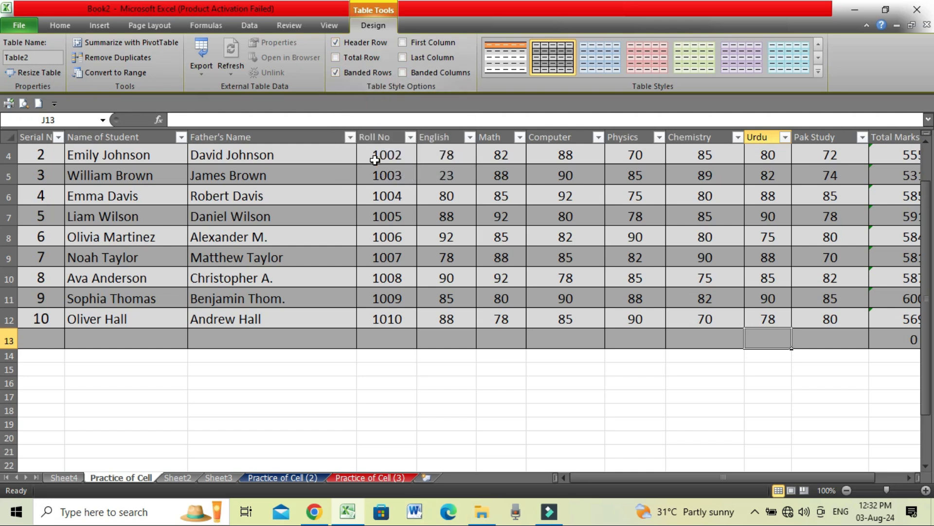
{"action": "left_click", "coordinate": [366, 43]}
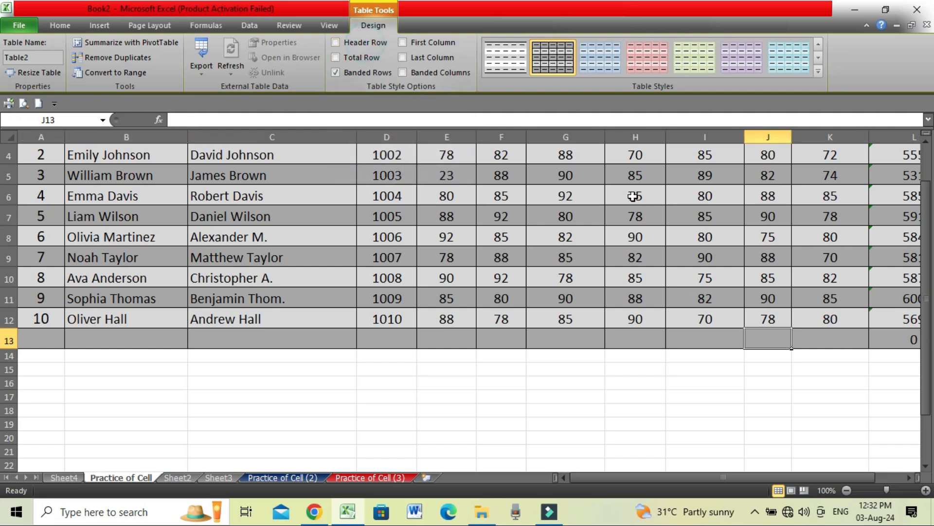
{"action": "scroll", "coordinate": [927, 195], "scroll_direction": "up", "scroll_amount": 1}
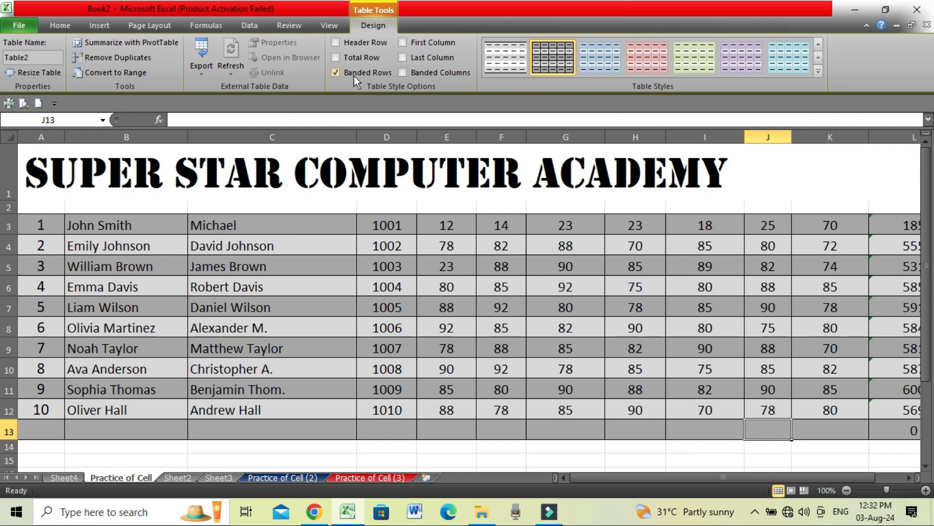
{"action": "left_click", "coordinate": [356, 42]}
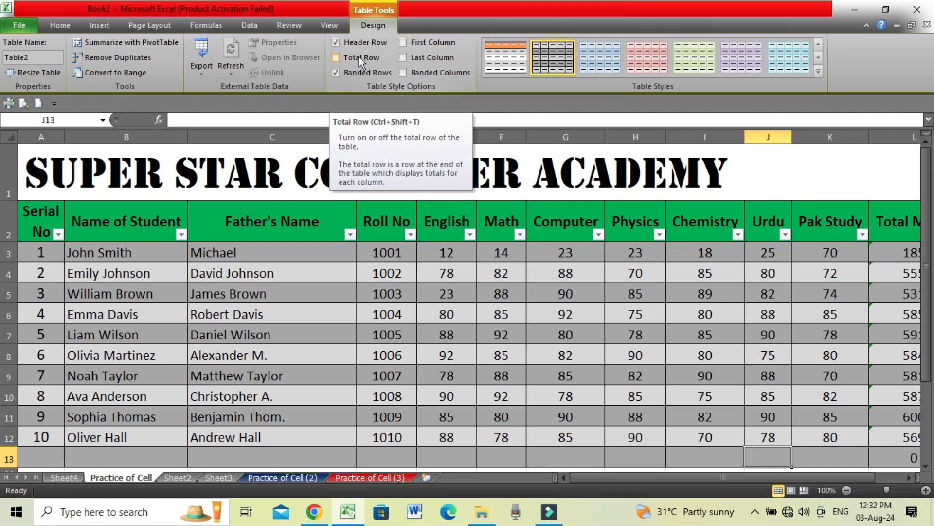
Step: Add a total row to the table and open the function choices for its Roll No cell
{"action": "left_click", "coordinate": [358, 57]}
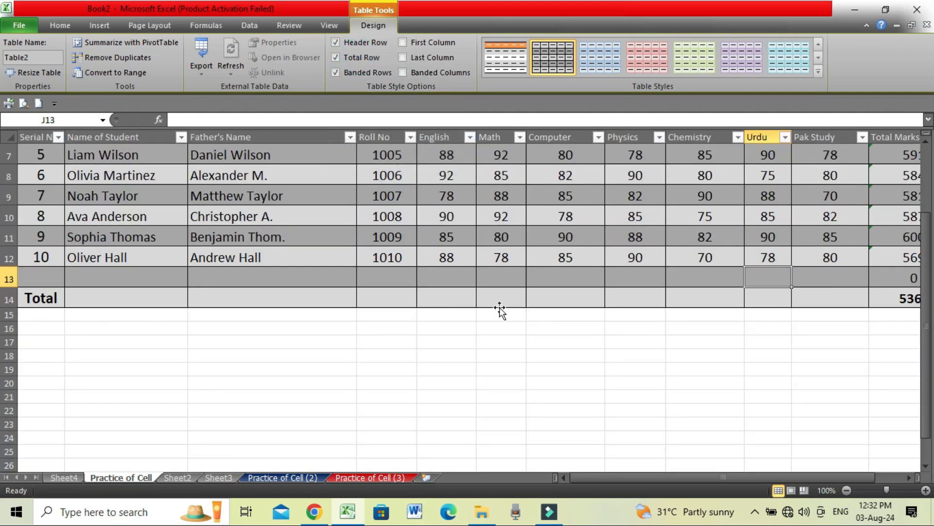
{"action": "left_click", "coordinate": [559, 301]}
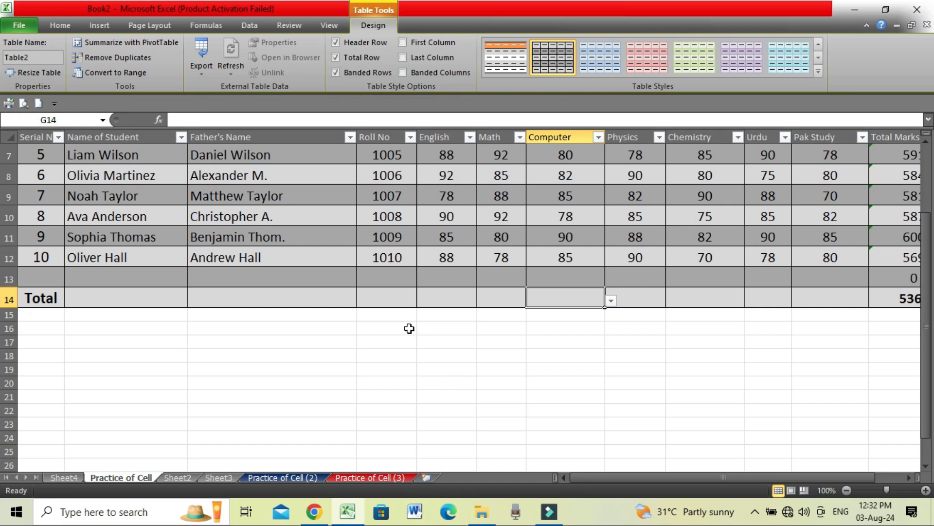
{"action": "left_click", "coordinate": [393, 303]}
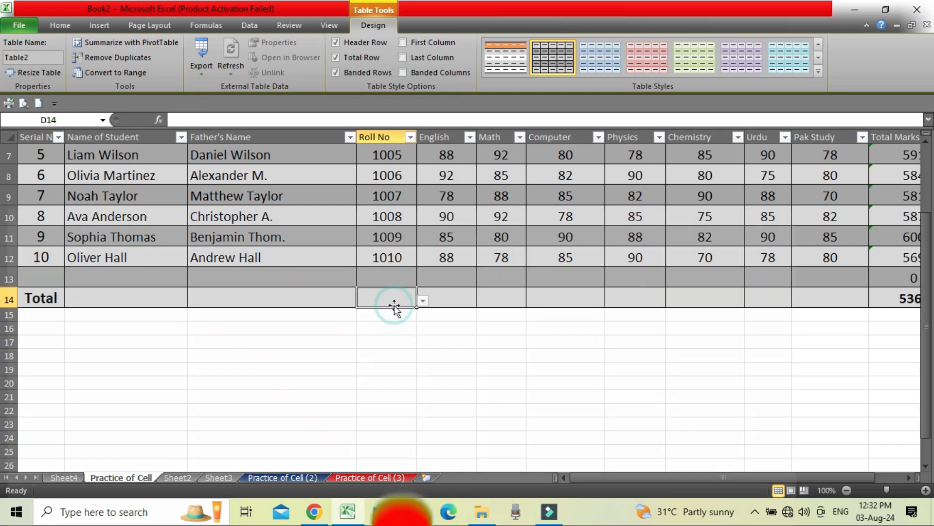
{"action": "left_click", "coordinate": [422, 301]}
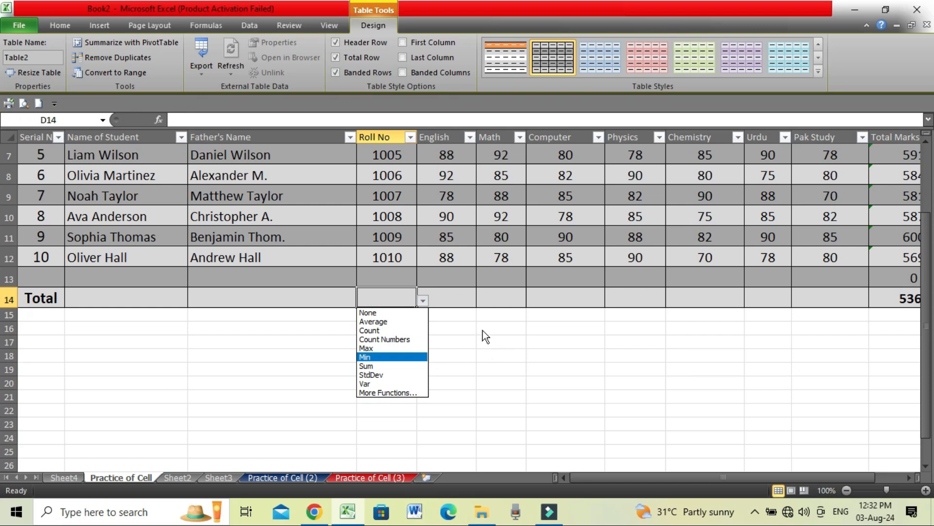
Step: Show the Sum of the English column in its total row cell E14
{"action": "left_click", "coordinate": [455, 295]}
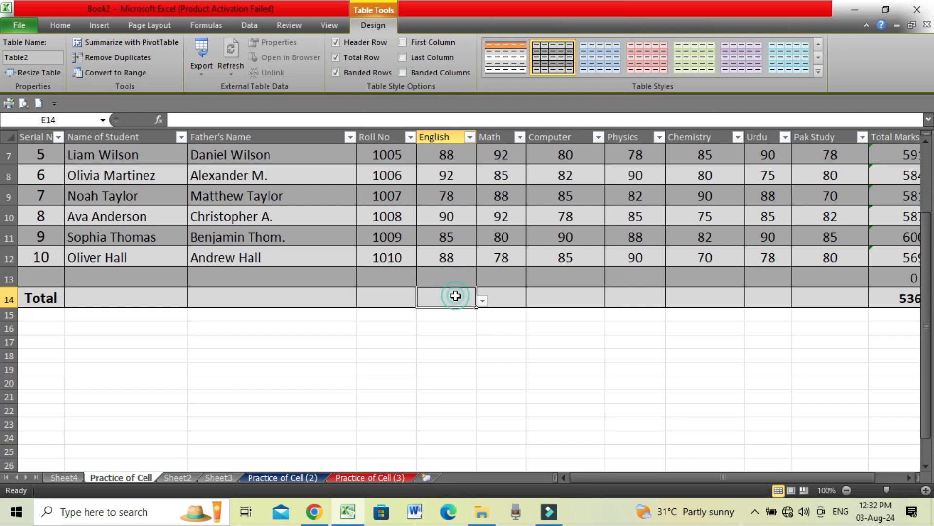
{"action": "left_click", "coordinate": [482, 300]}
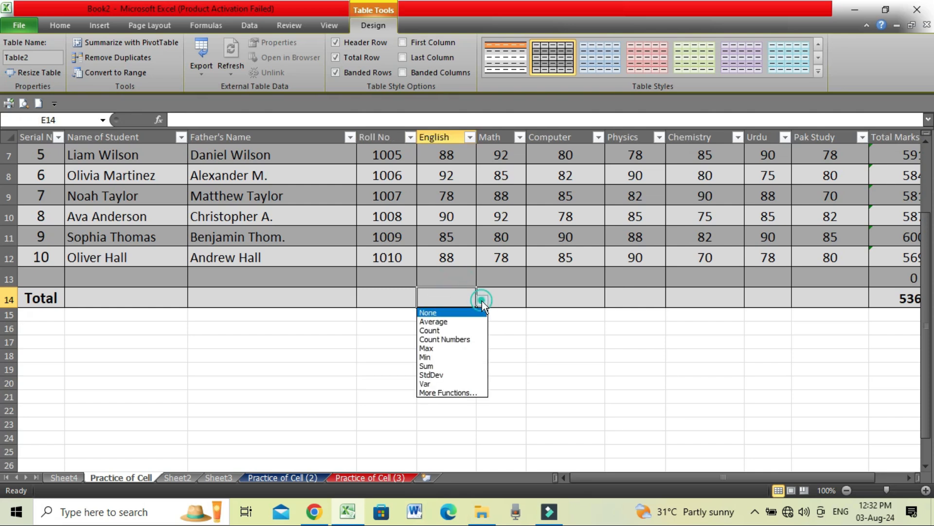
{"action": "left_click", "coordinate": [443, 366]}
{"action": "left_click", "coordinate": [529, 325]}
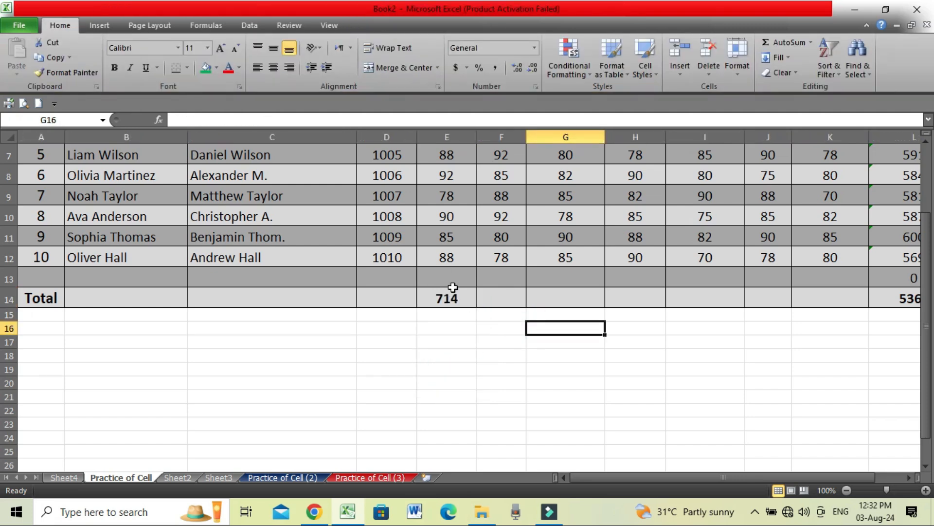
Step: Change the English mark in cell E10 to 65
{"action": "left_click", "coordinate": [446, 217]}
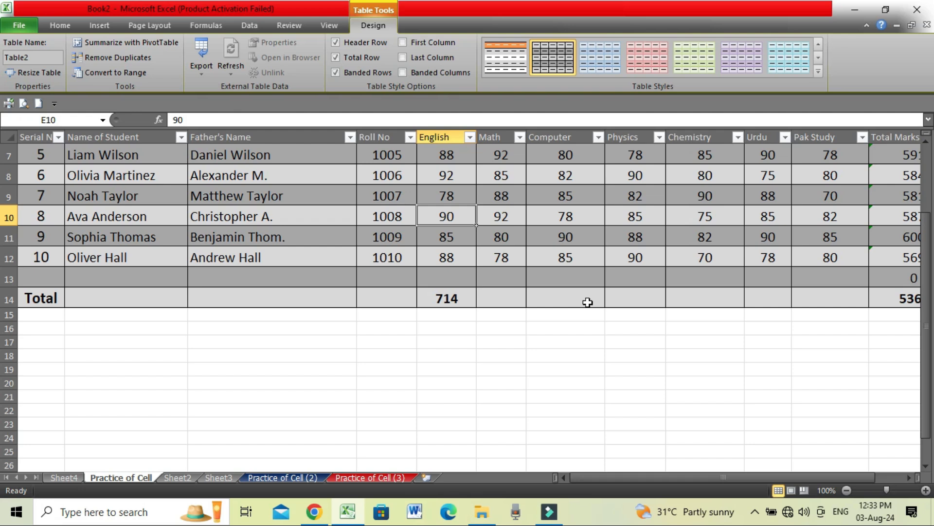
{"action": "type", "text": "65"}
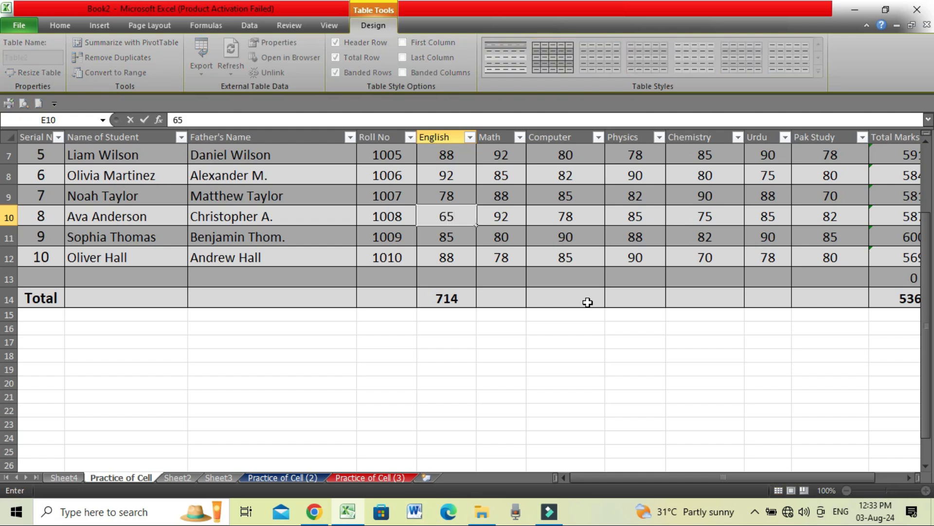
{"action": "key", "text": "ctrl+Return"}
{"action": "key", "text": "Return"}
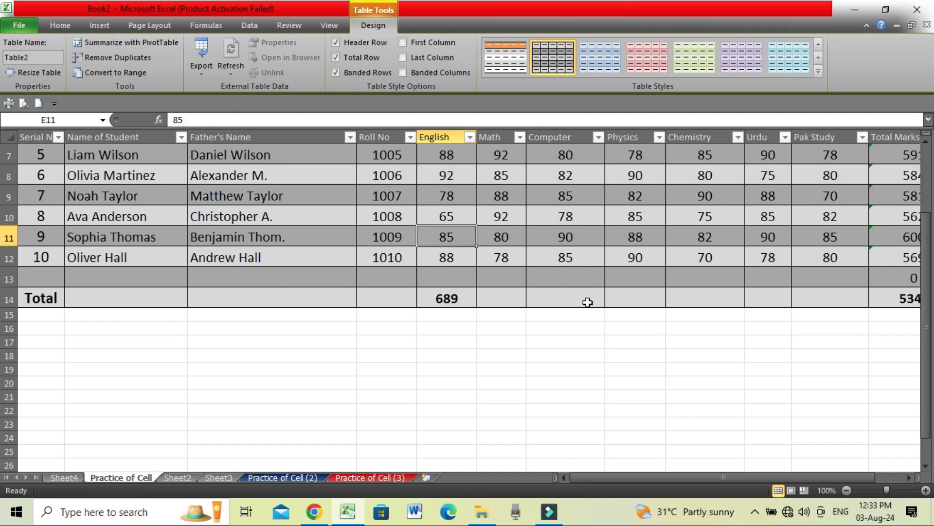
Step: Show the Average of the Math column in its total row cell F14
{"action": "left_click", "coordinate": [504, 303]}
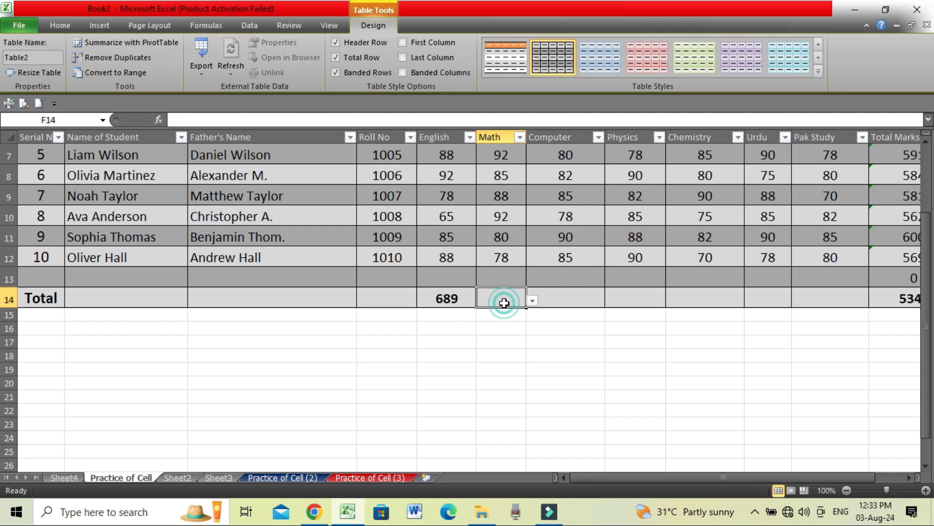
{"action": "left_click", "coordinate": [534, 300]}
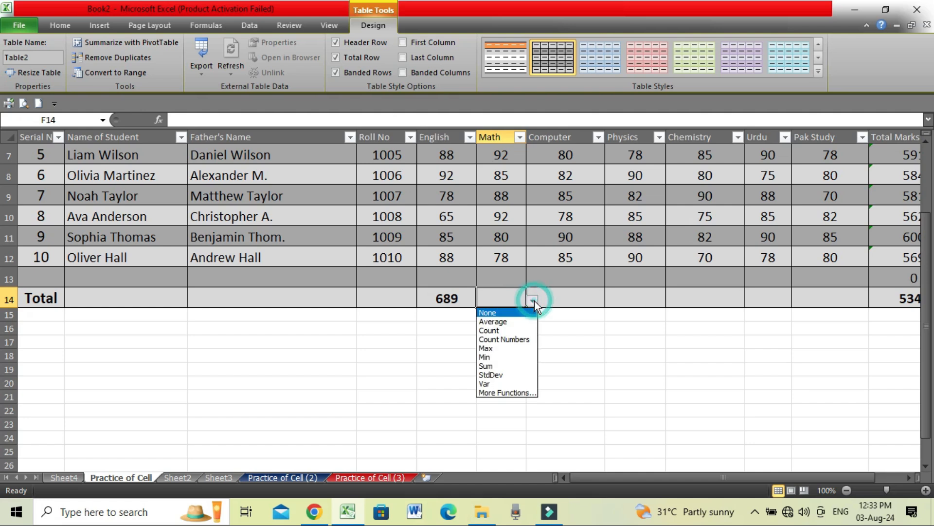
{"action": "left_click", "coordinate": [519, 323]}
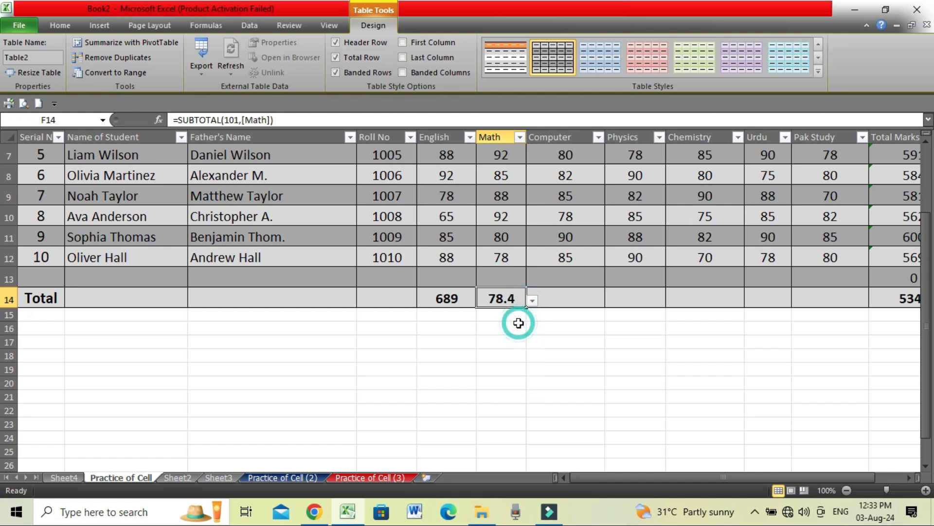
{"action": "left_click", "coordinate": [570, 300]}
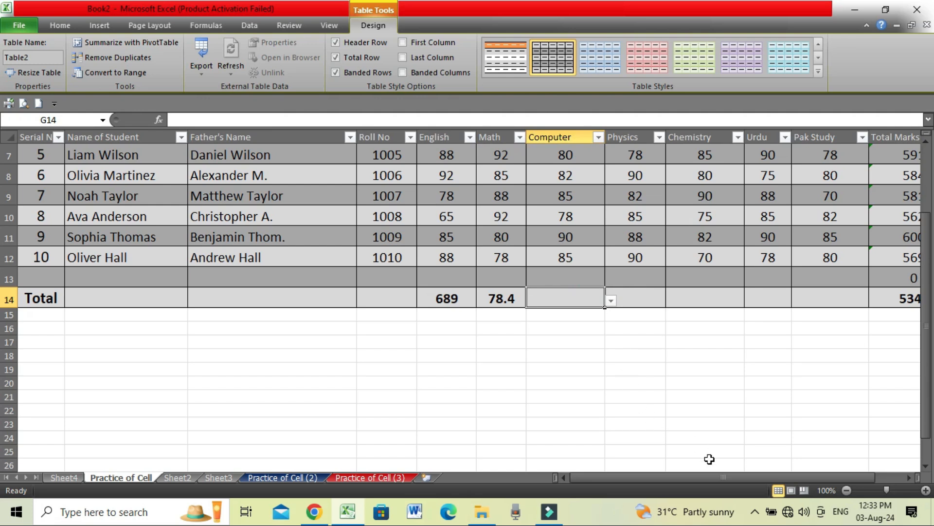
Step: Apply the light table style with a solid black header and thin black row lines to the marks table
{"action": "left_click_drag", "start_coordinate": [707, 477], "coordinate": [755, 468]}
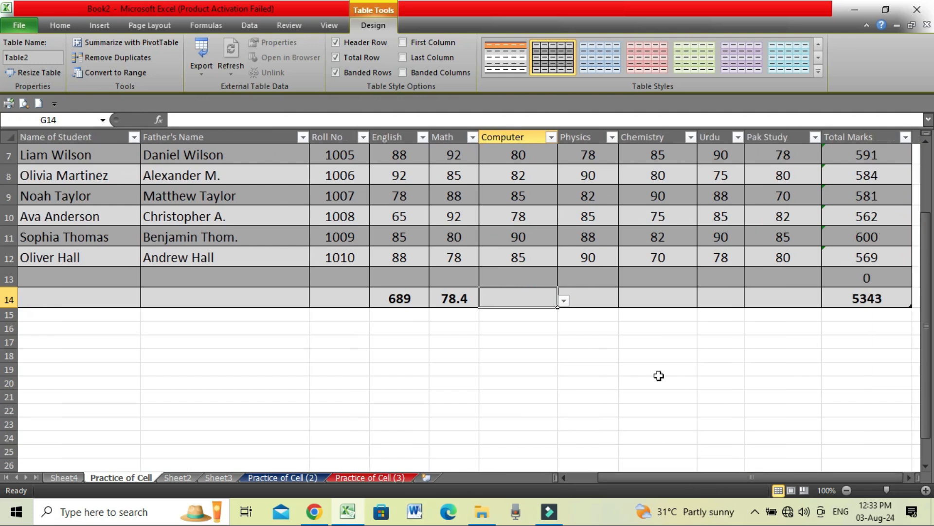
{"action": "left_click_drag", "start_coordinate": [924, 278], "coordinate": [924, 211]}
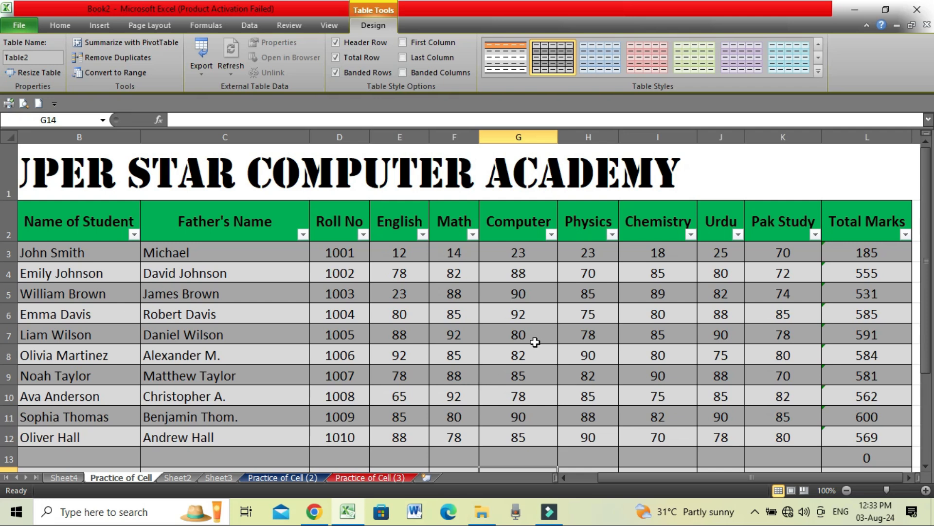
{"action": "left_click", "coordinate": [819, 72]}
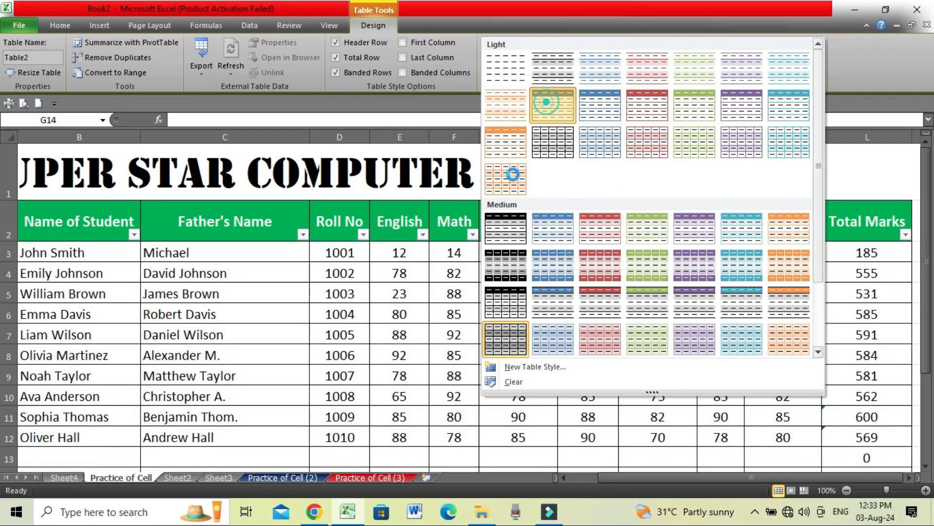
{"action": "left_click", "coordinate": [546, 102]}
{"action": "scroll", "coordinate": [539, 376], "scroll_direction": "down", "scroll_amount": 2}
{"action": "scroll", "coordinate": [918, 308], "scroll_direction": "up", "scroll_amount": 1}
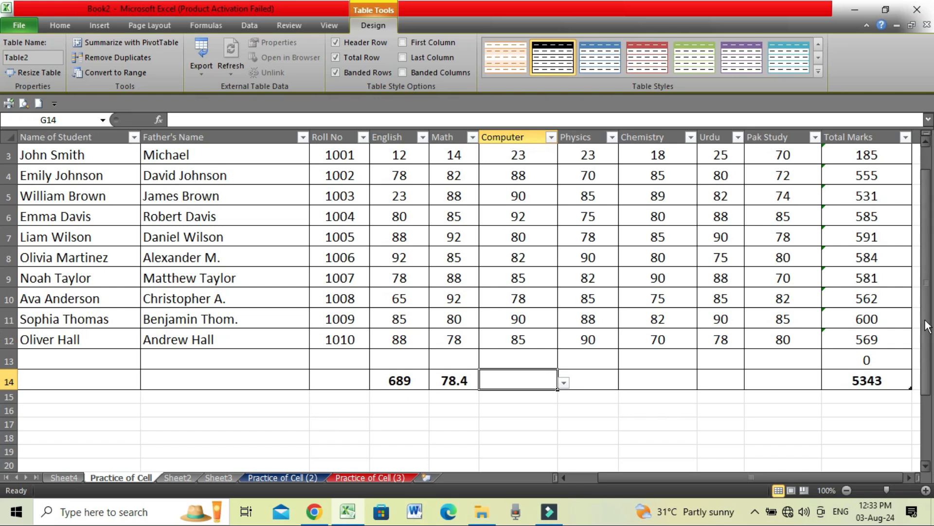
{"action": "scroll", "coordinate": [927, 325], "scroll_direction": "up", "scroll_amount": 1}
{"action": "left_click", "coordinate": [589, 373]}
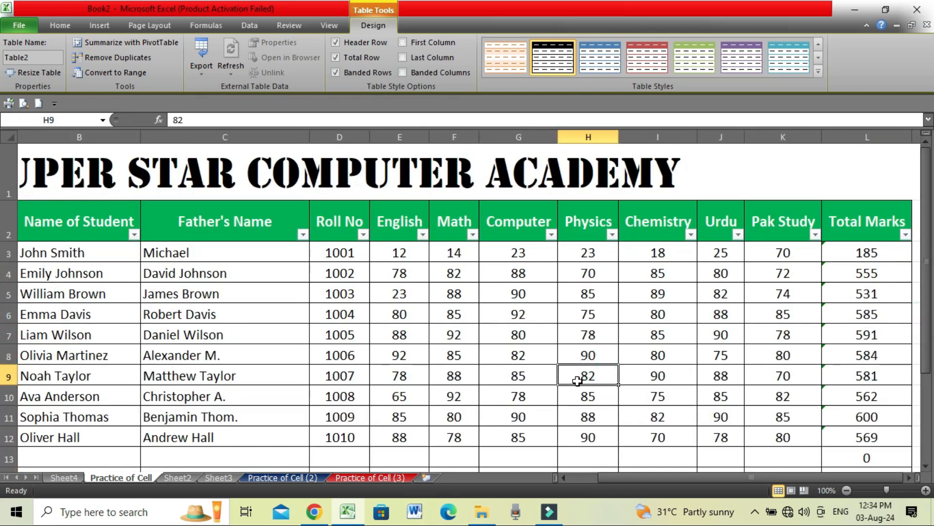
Step: Preview the available cell styles, including Title, on the Computer and Physics marks in G3:H12
{"action": "left_click", "coordinate": [60, 26]}
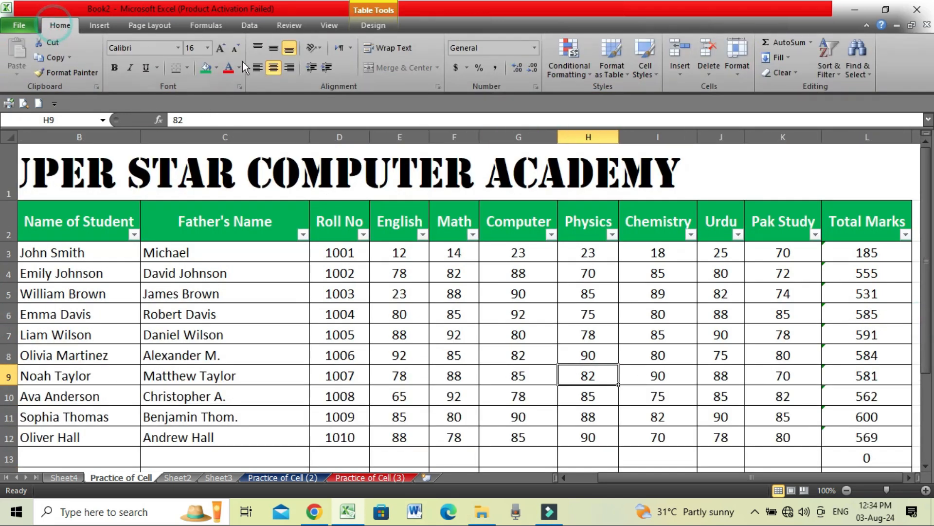
{"action": "left_click", "coordinate": [657, 74]}
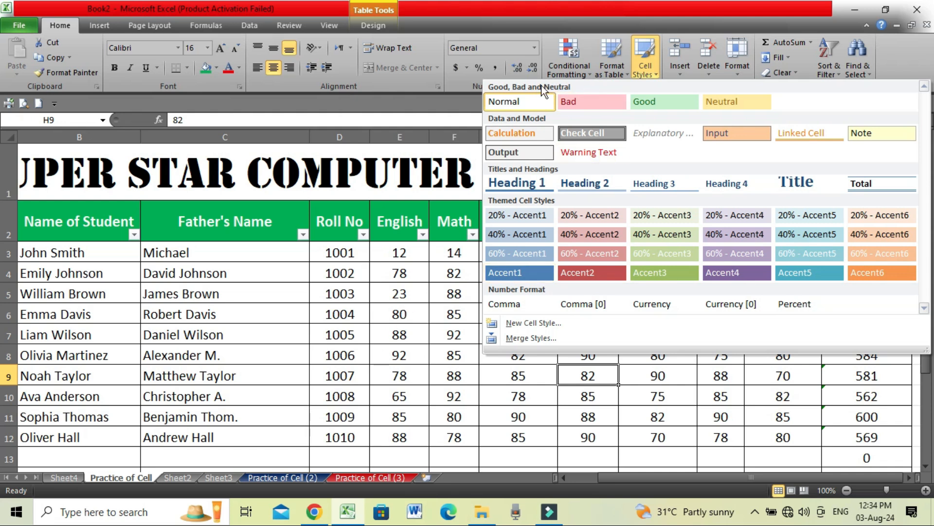
{"action": "left_click", "coordinate": [418, 379]}
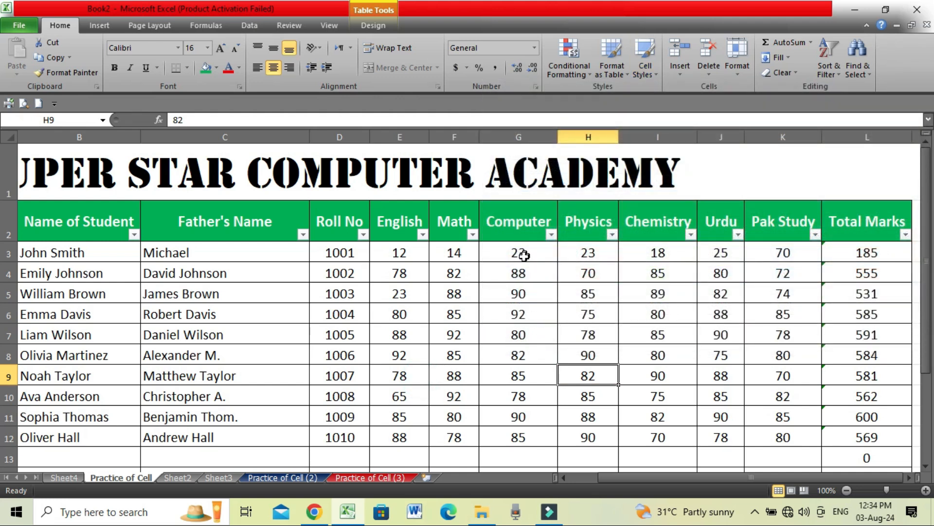
{"action": "left_click_drag", "start_coordinate": [521, 252], "coordinate": [583, 438]}
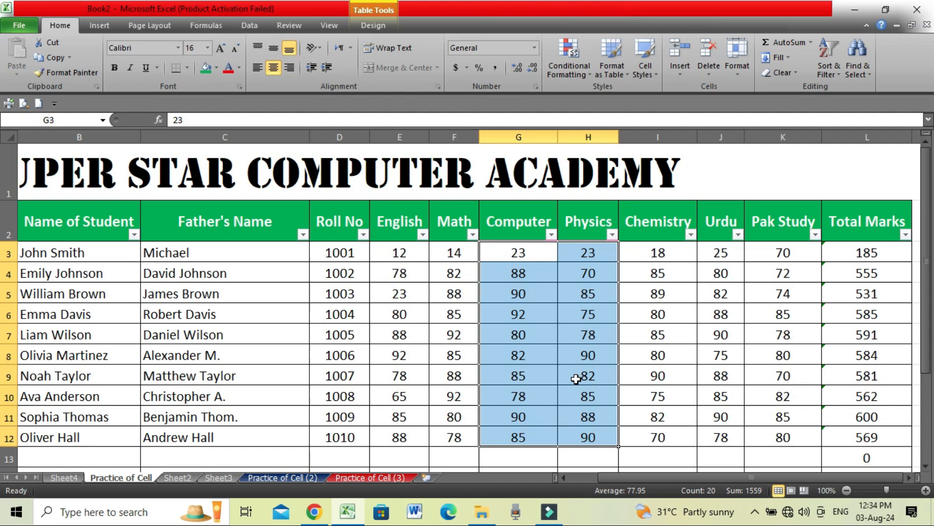
{"action": "left_click", "coordinate": [657, 74]}
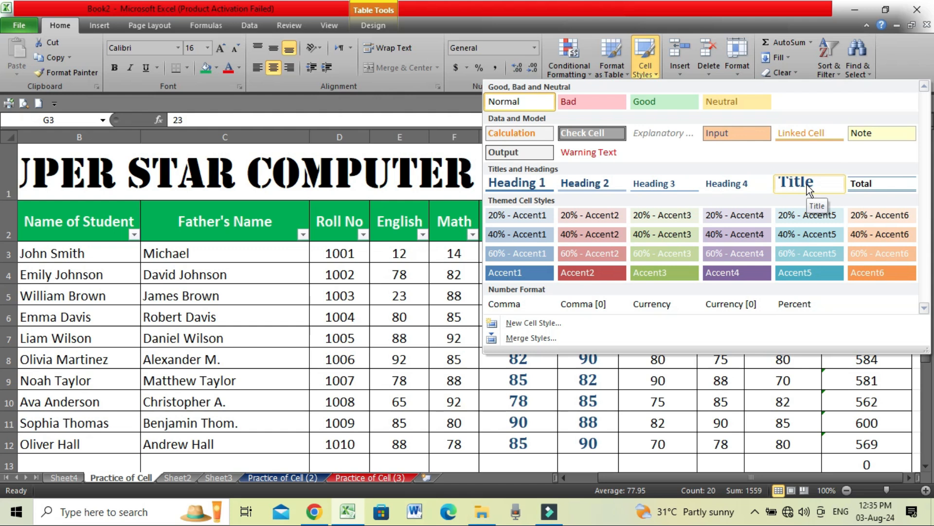
{"action": "left_click", "coordinate": [727, 403]}
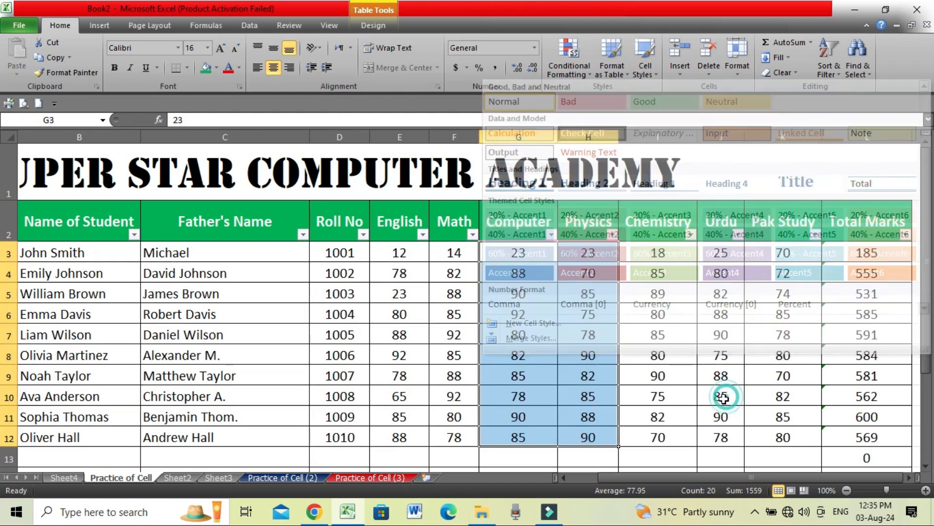
Step: Apply the Total cell style to the Computer column's total row cell G14
{"action": "left_click_drag", "start_coordinate": [927, 268], "coordinate": [925, 331]}
{"action": "left_click", "coordinate": [554, 303]}
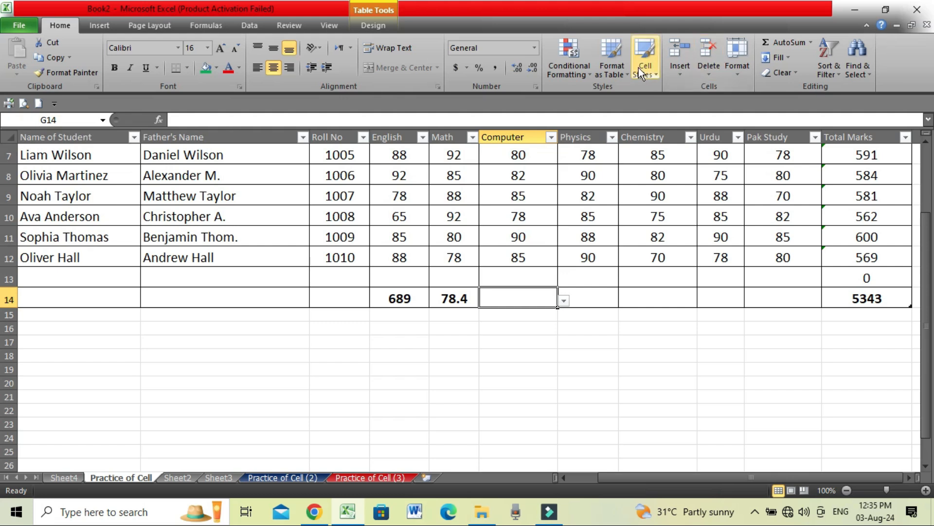
{"action": "left_click", "coordinate": [656, 68]}
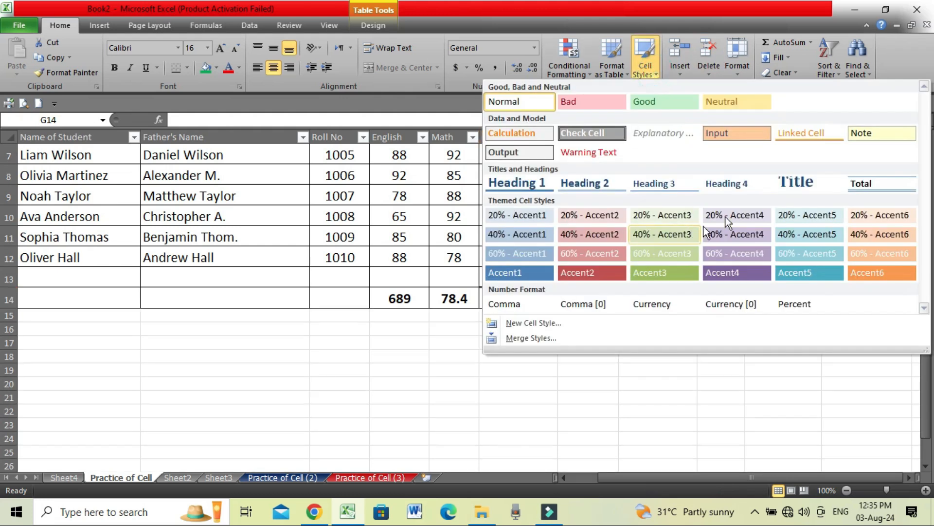
{"action": "left_click", "coordinate": [868, 184]}
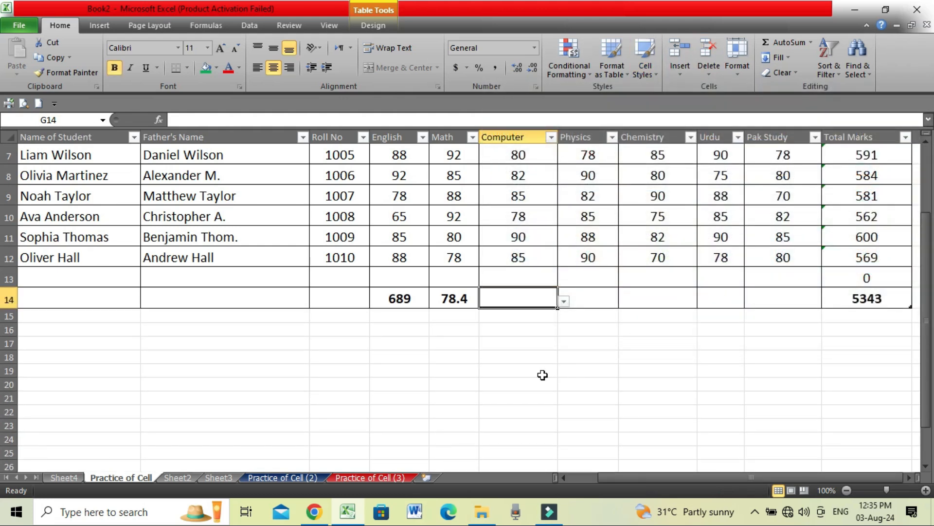
{"action": "left_click", "coordinate": [542, 375]}
Step: Fill the empty styled cell G14 across the total row to J14
{"action": "left_click", "coordinate": [539, 300]}
{"action": "left_click_drag", "start_coordinate": [558, 307], "coordinate": [748, 308]}
{"action": "left_click", "coordinate": [653, 256]}
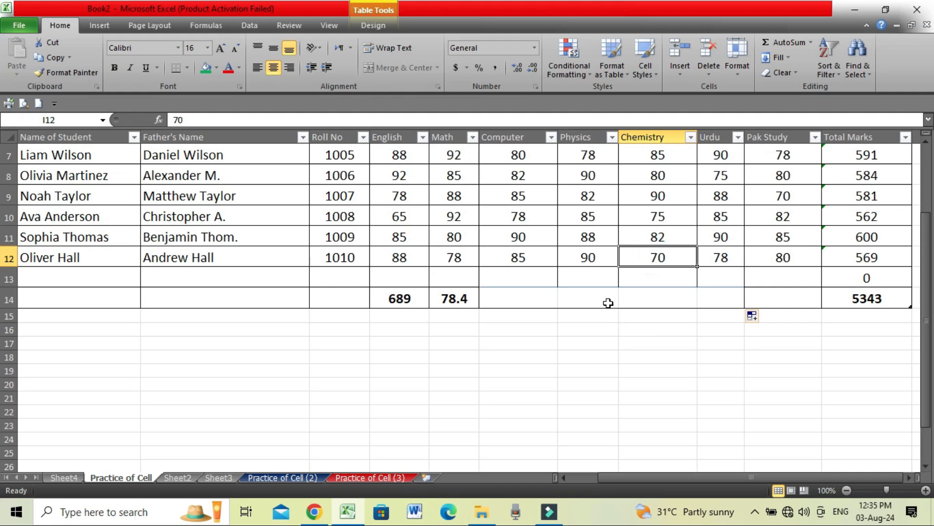
Step: Look through the cell formatting commands and the Number Format group of the cell styles
{"action": "left_click", "coordinate": [592, 297]}
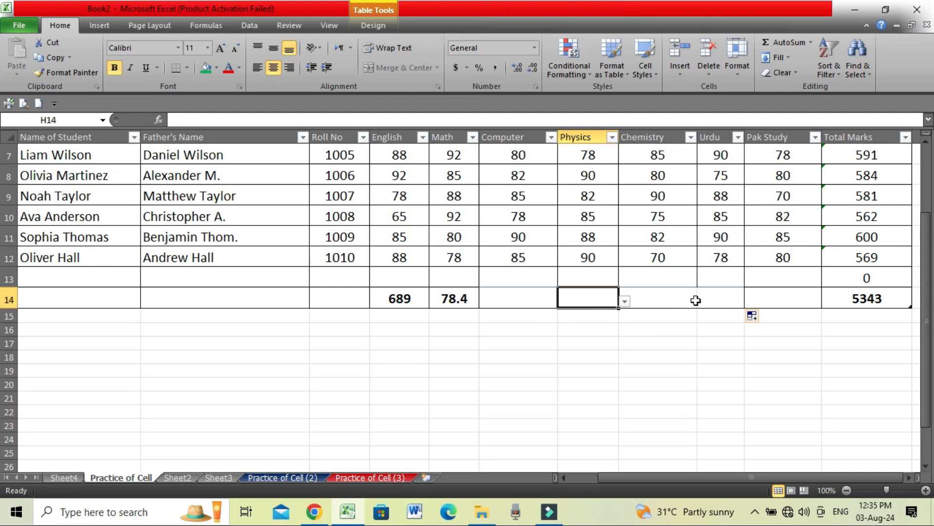
{"action": "left_click", "coordinate": [741, 75]}
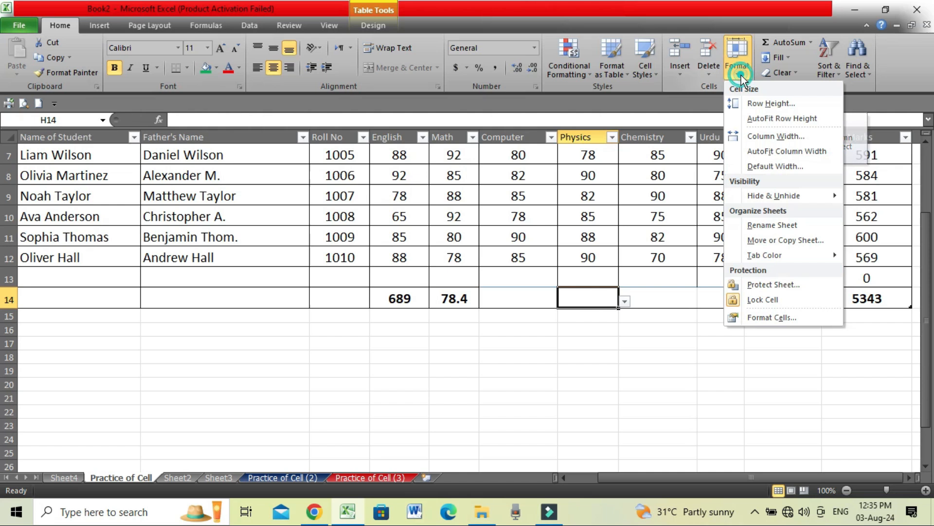
{"action": "left_click", "coordinate": [656, 74]}
{"action": "left_click", "coordinate": [444, 362]}
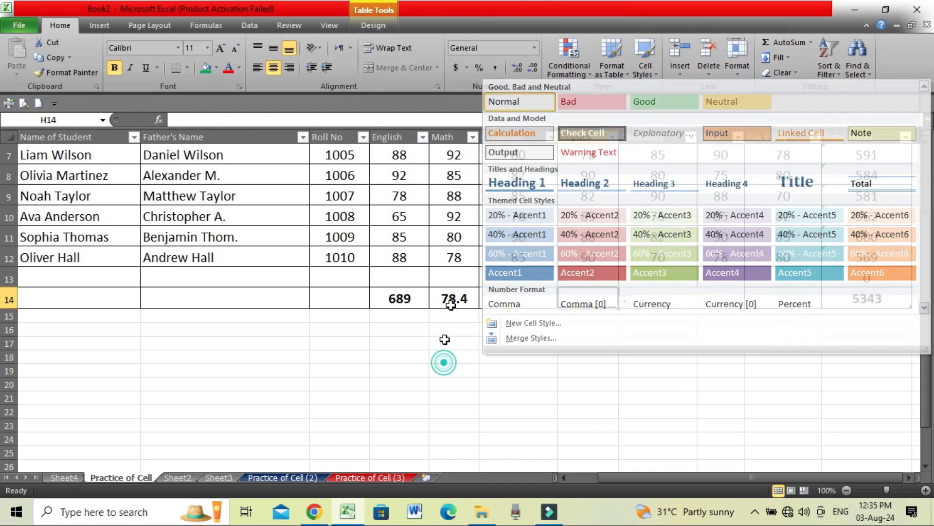
{"action": "left_click", "coordinate": [454, 257]}
{"action": "left_click", "coordinate": [594, 236]}
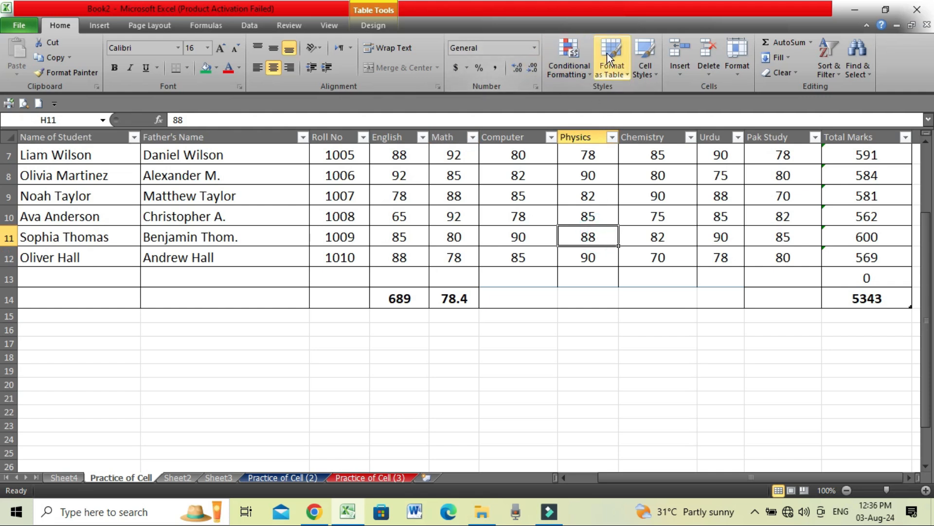
{"action": "left_click", "coordinate": [644, 73]}
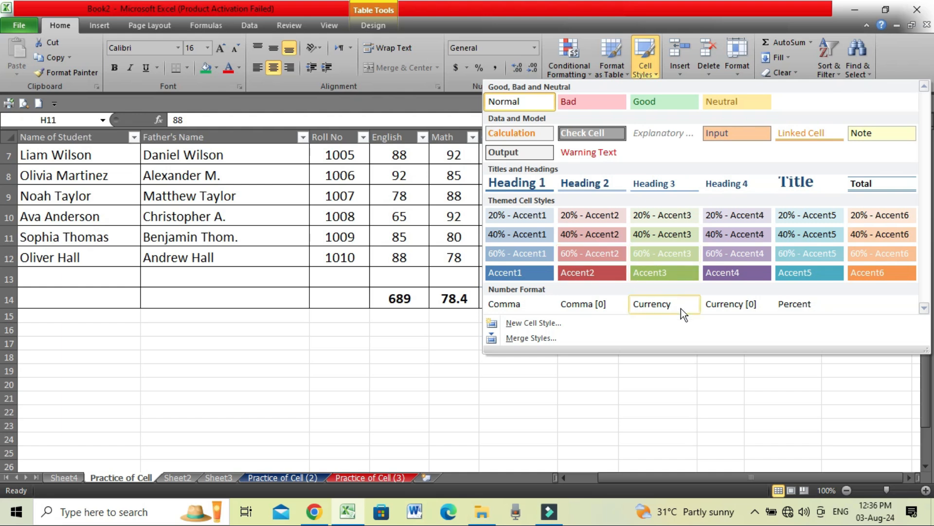
{"action": "left_click", "coordinate": [570, 425]}
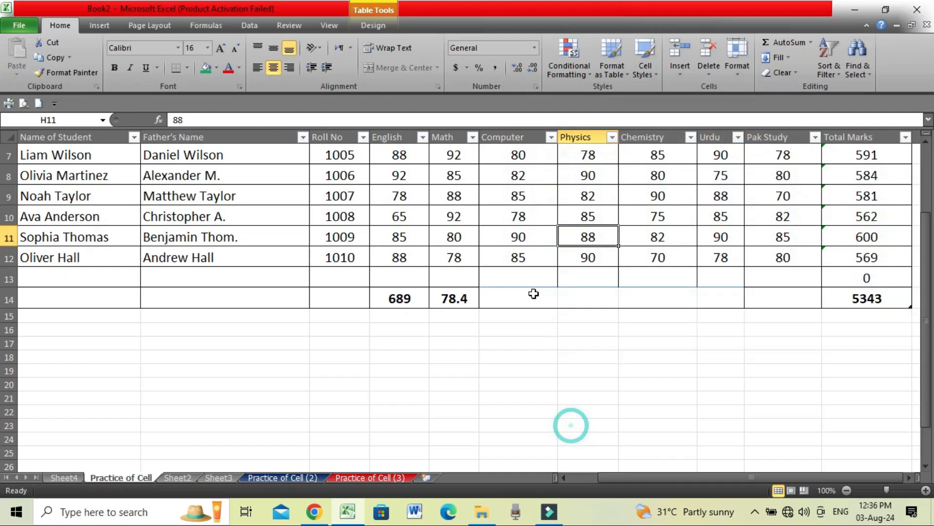
Step: Apply the Comma cell style to the Computer and Physics marks in G11:H11
{"action": "left_click", "coordinate": [521, 238]}
{"action": "left_click_drag", "start_coordinate": [536, 237], "coordinate": [616, 229]}
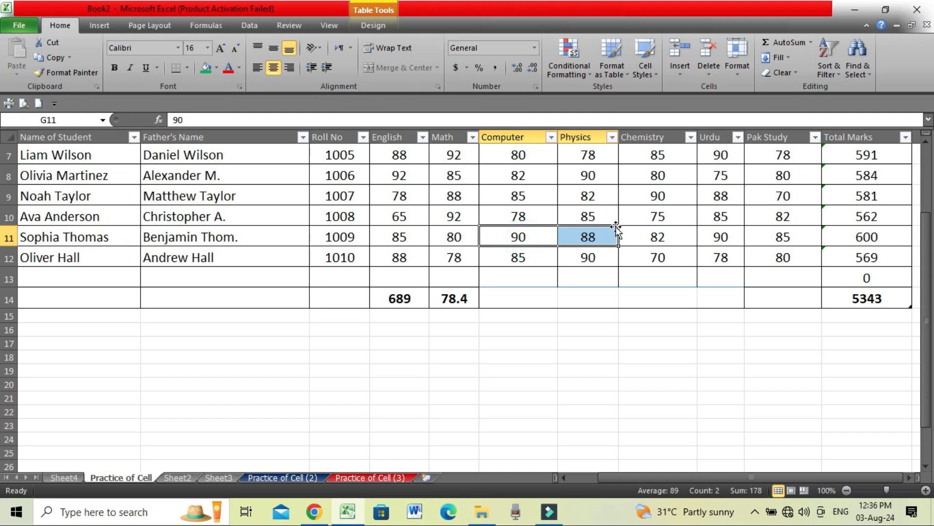
{"action": "left_click", "coordinate": [654, 68]}
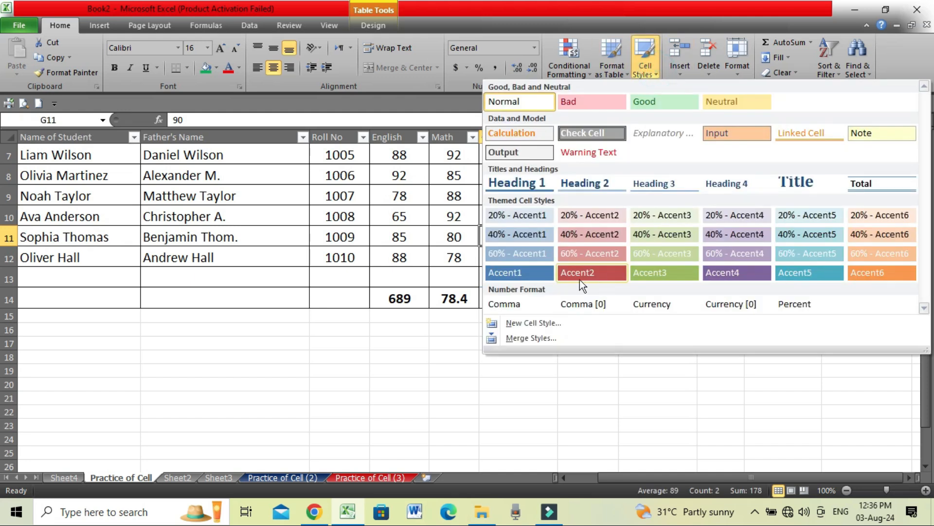
{"action": "left_click", "coordinate": [512, 308]}
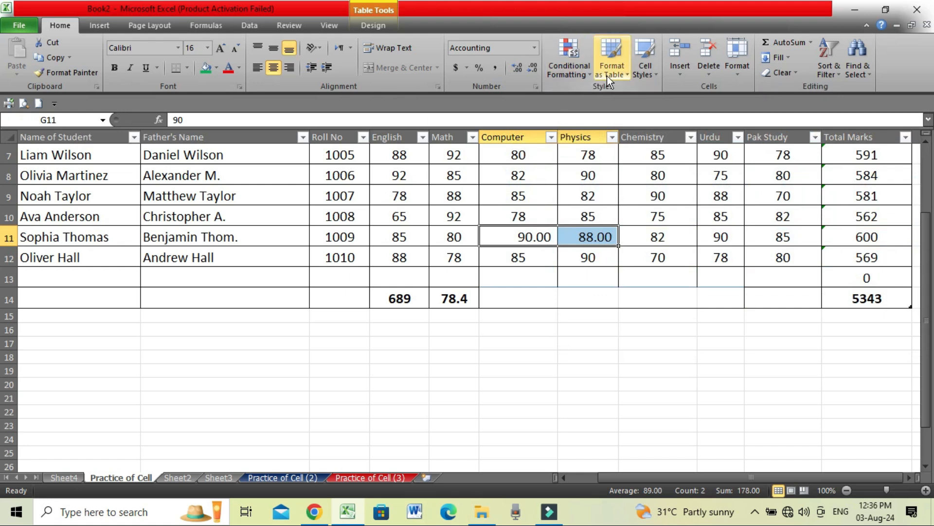
Step: Apply the Currency cell style to the Computer and Physics marks in G11:H11 and switch them to Currency [0]
{"action": "left_click", "coordinate": [647, 75]}
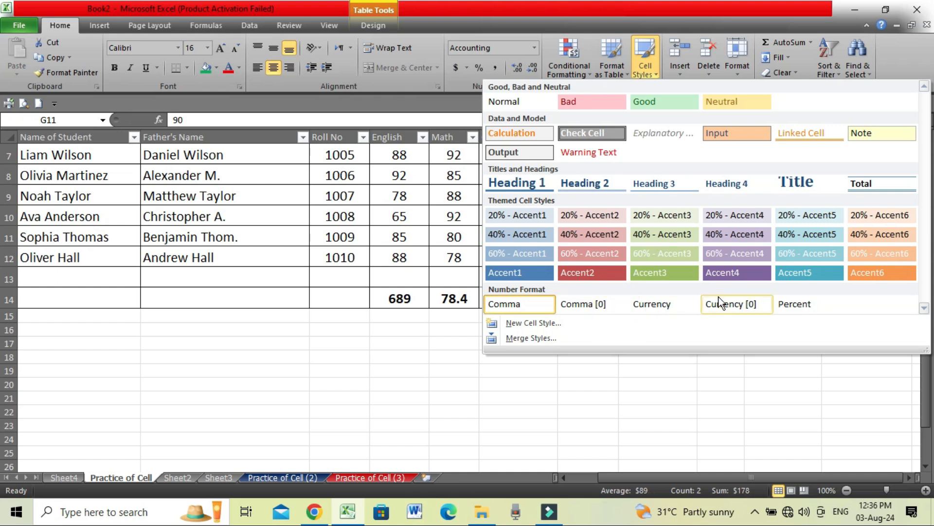
{"action": "left_click", "coordinate": [661, 303]}
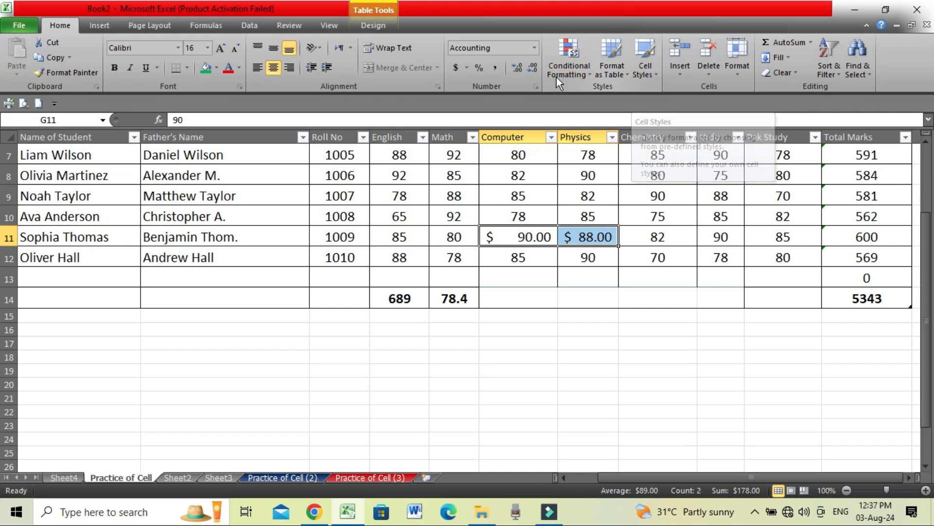
{"action": "left_click", "coordinate": [652, 73]}
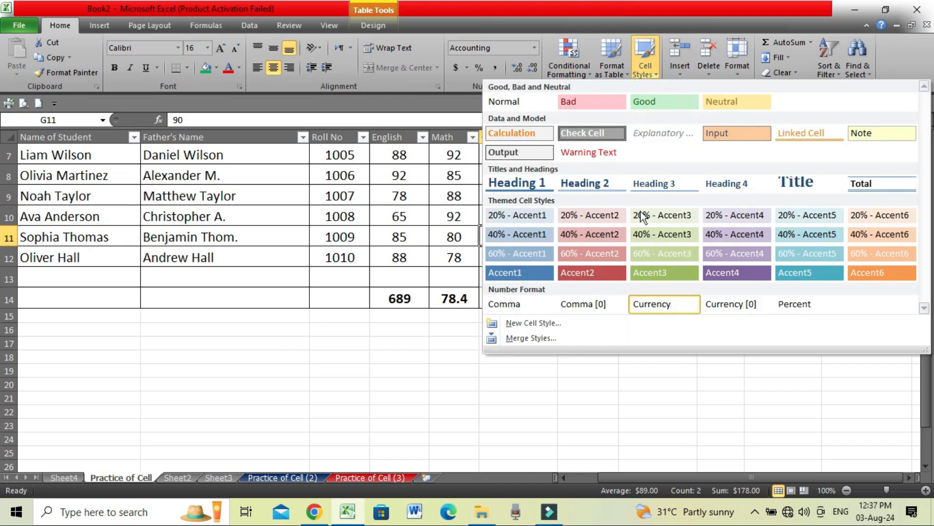
{"action": "left_click", "coordinate": [732, 306]}
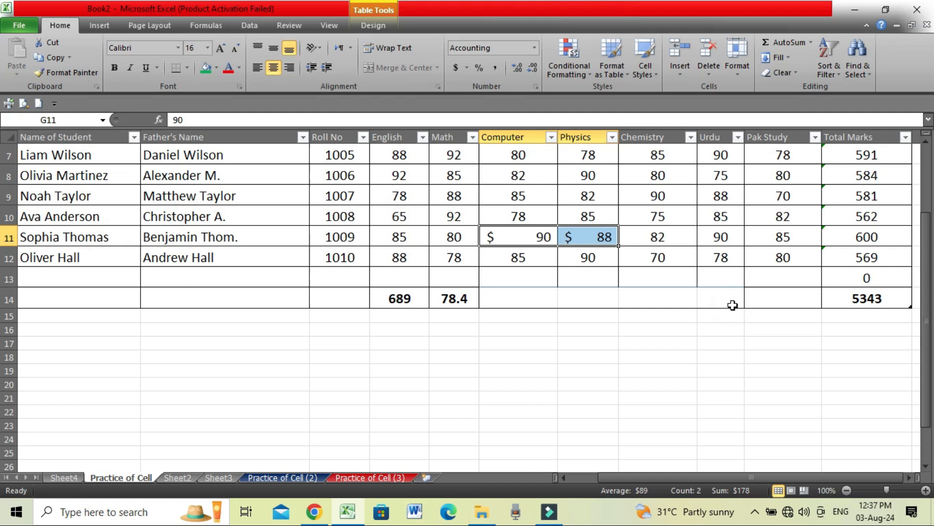
Step: Apply the Percent cell style to the Chemistry mark in I11
{"action": "left_click", "coordinate": [662, 233]}
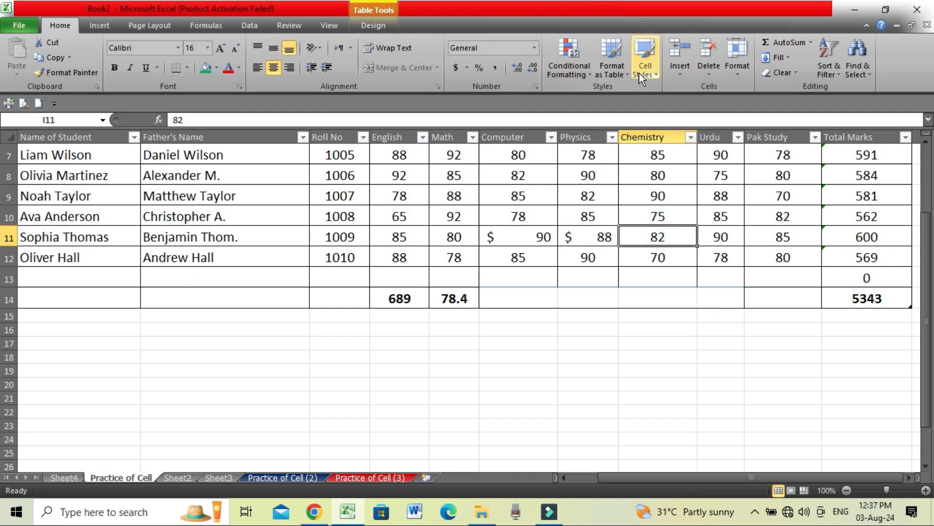
{"action": "left_click", "coordinate": [673, 74]}
{"action": "left_click", "coordinate": [658, 76]}
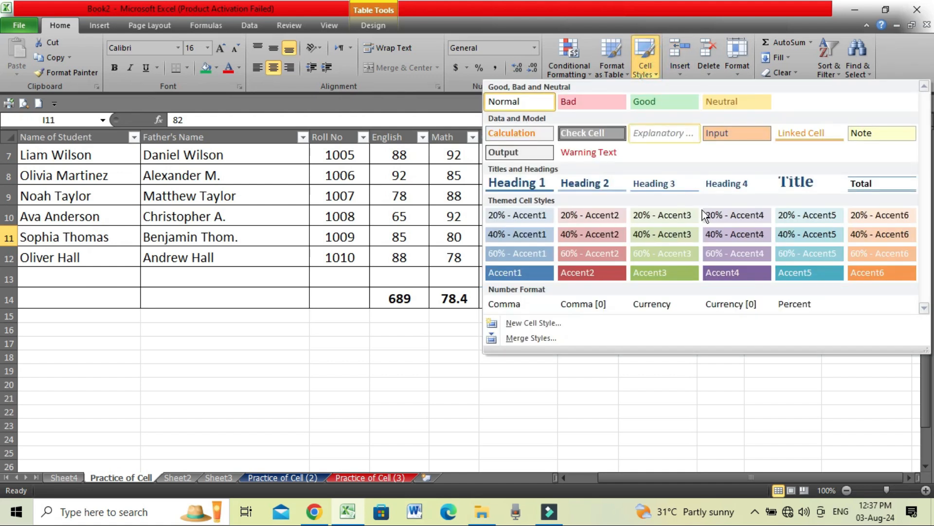
{"action": "left_click", "coordinate": [794, 304]}
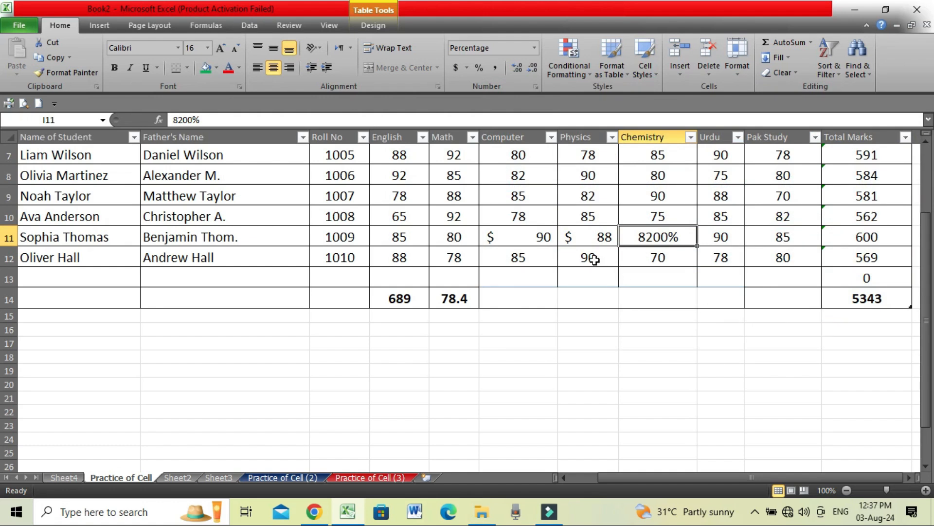
{"action": "left_click", "coordinate": [570, 252]}
{"action": "left_click", "coordinate": [679, 239]}
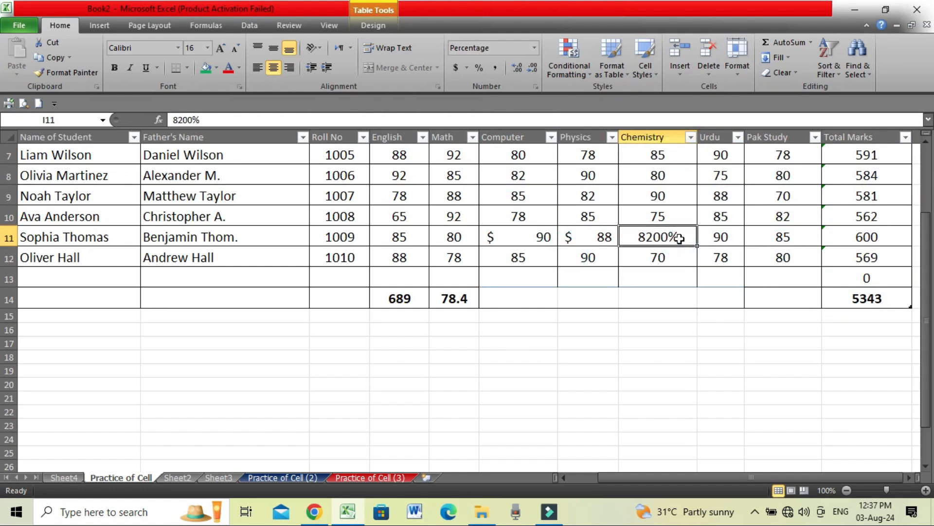